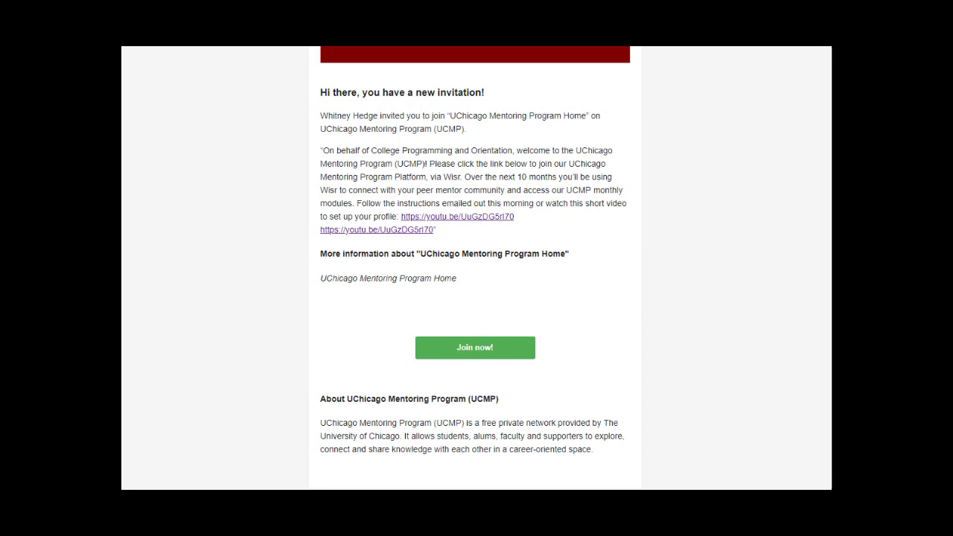
Step: Accept the program invitation and enter your full name on the personal info form
{"action": "left_click", "coordinate": [478, 358]}
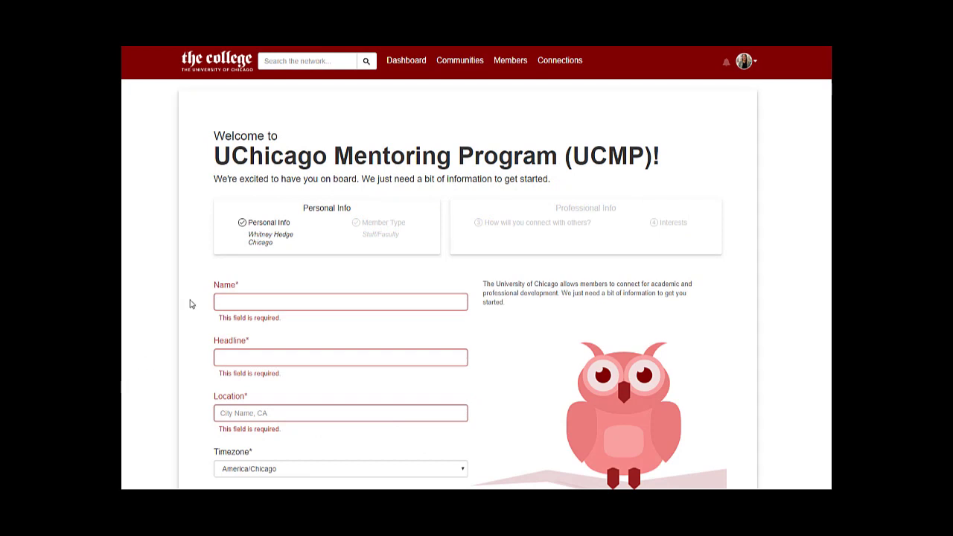
{"action": "left_click", "coordinate": [262, 296]}
{"action": "type", "text": "W"}
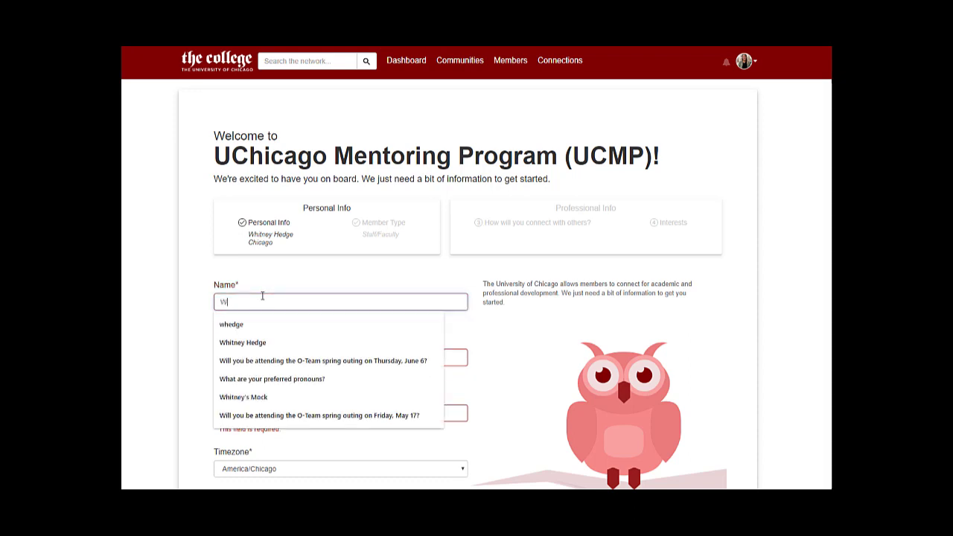
{"action": "type", "text": "hitney Hedge"}
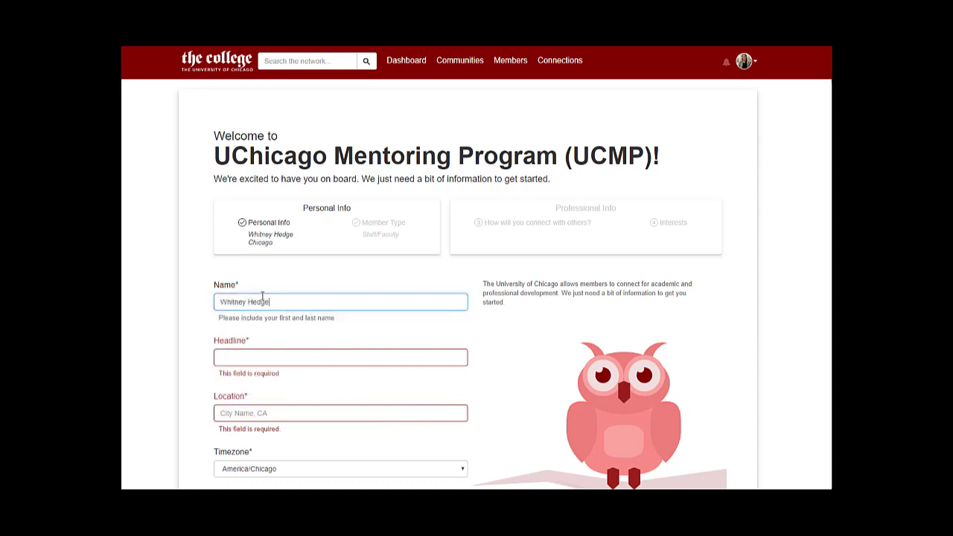
{"action": "key", "text": "Tab"}
Step: Fill in the headline 'Aspiring filmmaker' and the location Chicago
{"action": "type", "text": "F"}
{"action": "key", "text": "BackSpace"}
{"action": "type", "text": "Aspiring fil"}
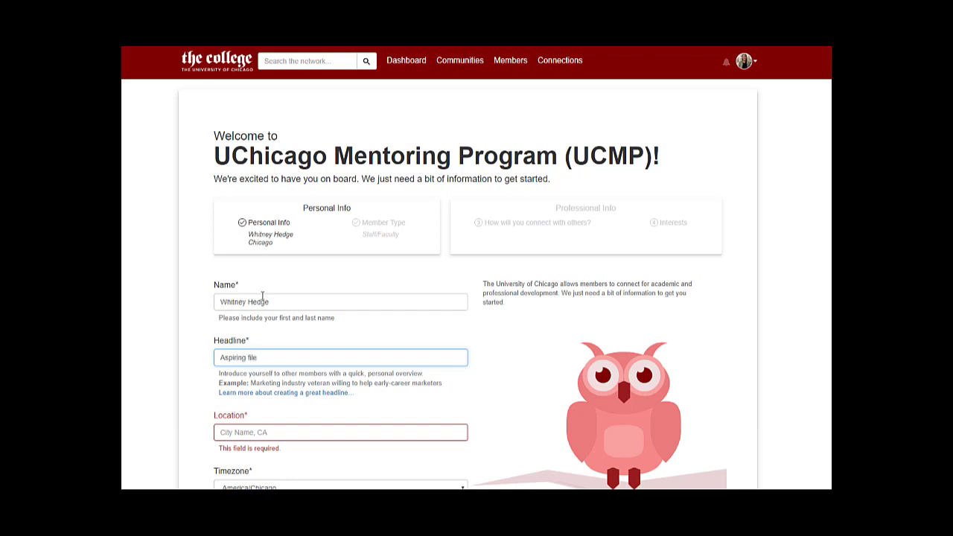
{"action": "type", "text": "mmaker"}
{"action": "key", "text": "Tab"}
{"action": "type", "text": "C"}
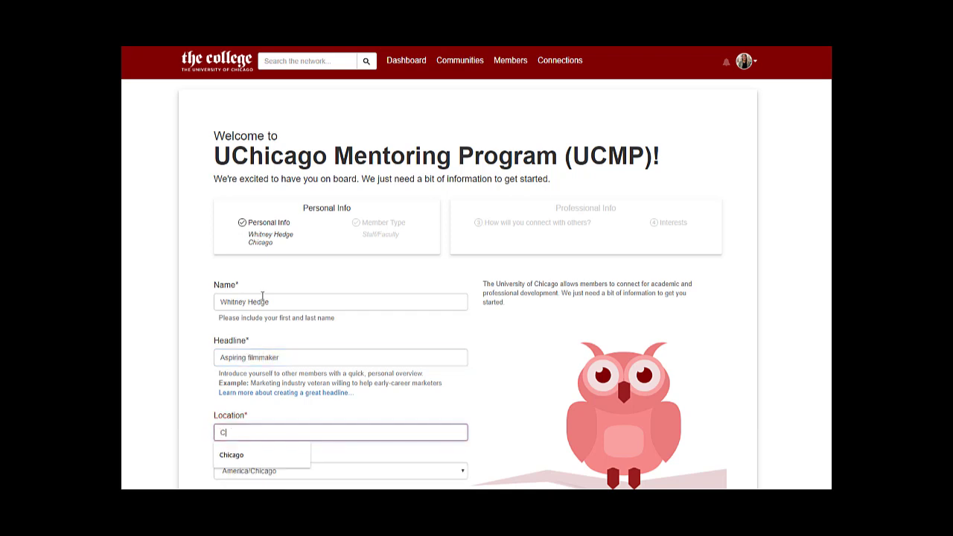
{"action": "type", "text": "hicago"}
{"action": "key", "text": "Tab"}
{"action": "scroll", "coordinate": [263, 296], "scroll_direction": "down", "scroll_amount": 3}
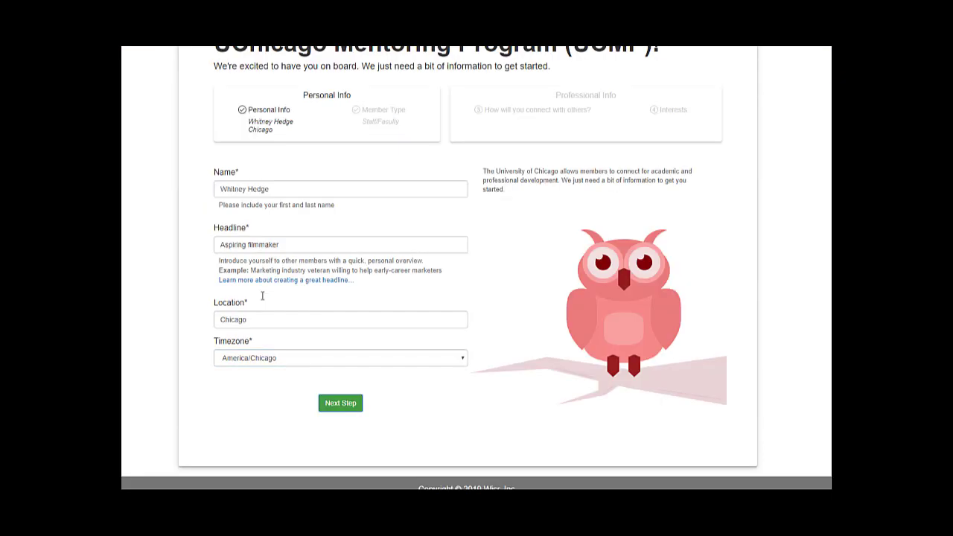
Step: Keep Staff/Faculty and pick goals: building connections, campus event, Exploring Chicago, new friends, academic research
{"action": "left_click", "coordinate": [320, 402]}
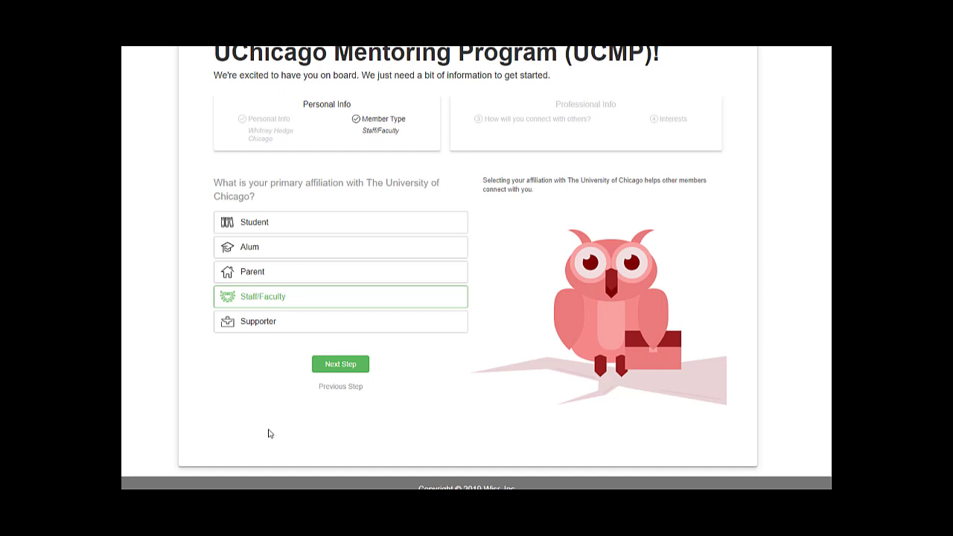
{"action": "left_click", "coordinate": [337, 370]}
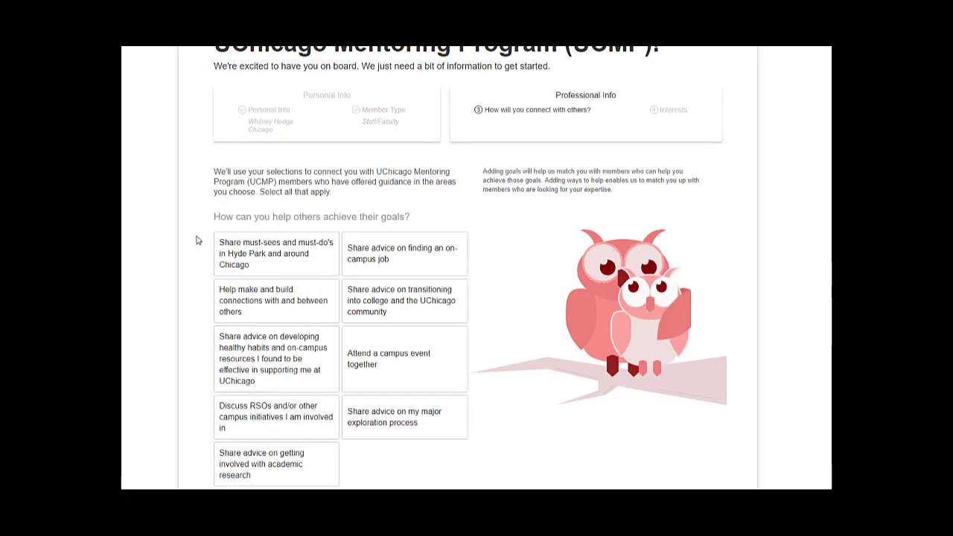
{"action": "left_click", "coordinate": [237, 299]}
{"action": "left_click", "coordinate": [369, 364]}
{"action": "scroll", "coordinate": [369, 364], "scroll_direction": "down", "scroll_amount": 2}
{"action": "left_click", "coordinate": [314, 380]}
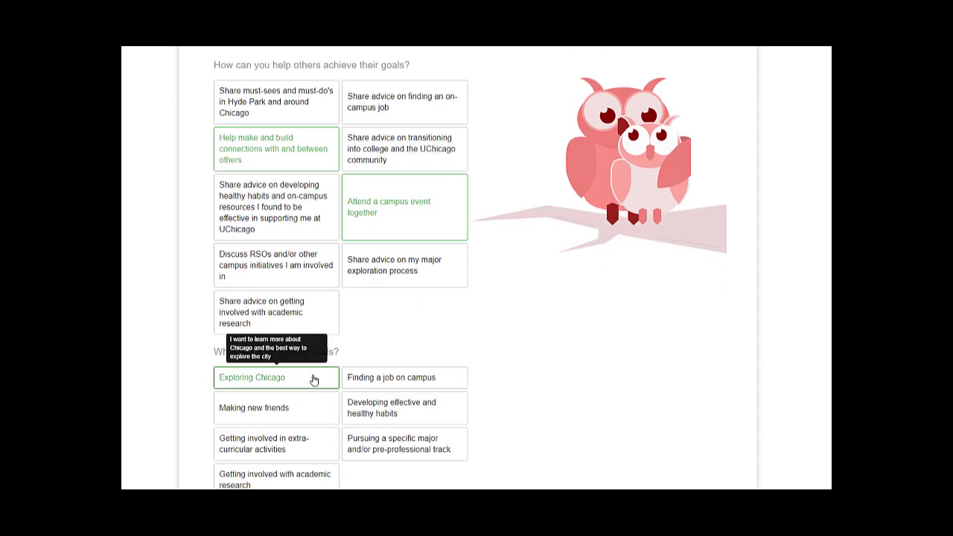
{"action": "scroll", "coordinate": [313, 380], "scroll_direction": "down", "scroll_amount": 1}
{"action": "left_click", "coordinate": [315, 365]}
{"action": "left_click", "coordinate": [315, 436]}
Step: On the areas of expertise step, select Art & Design and Basic Industries
{"action": "left_click", "coordinate": [355, 481]}
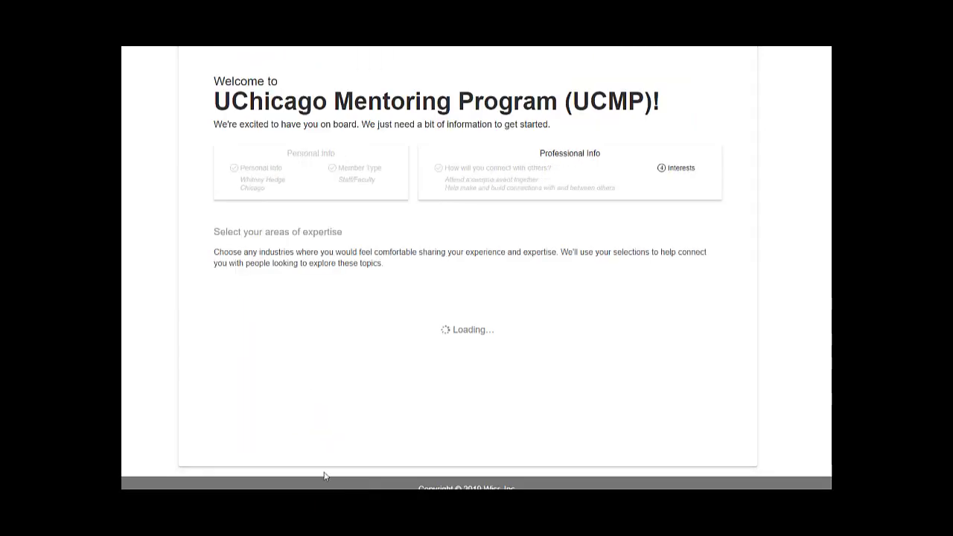
{"action": "scroll", "coordinate": [191, 336], "scroll_direction": "down", "scroll_amount": 5}
{"action": "scroll", "coordinate": [203, 347], "scroll_direction": "up", "scroll_amount": 1}
{"action": "scroll", "coordinate": [203, 346], "scroll_direction": "up", "scroll_amount": 1}
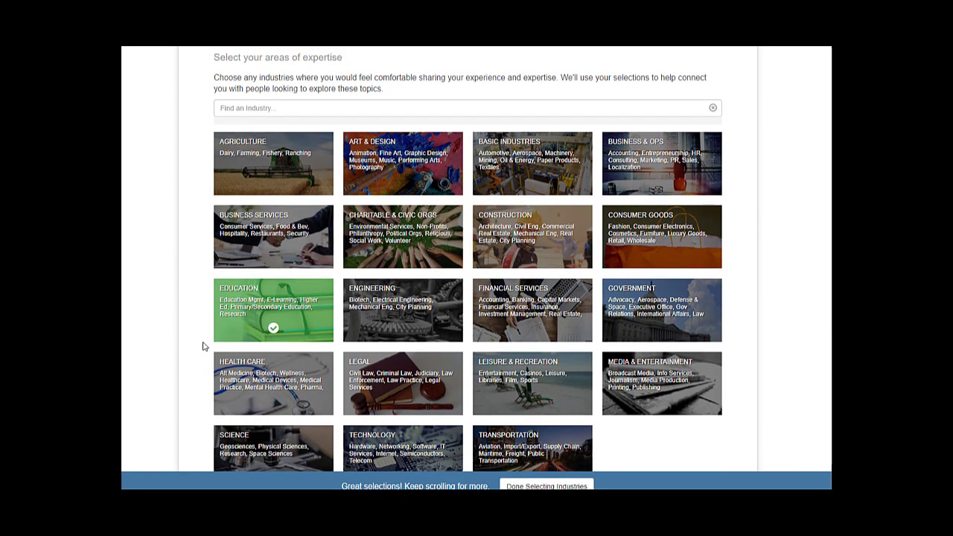
{"action": "left_click", "coordinate": [382, 174]}
{"action": "left_click", "coordinate": [489, 177]}
Step: Also select Animation, Arts and Crafts, and Glass, Ceramics & Concrete
{"action": "scroll", "coordinate": [477, 216], "scroll_direction": "down", "scroll_amount": 5}
{"action": "scroll", "coordinate": [476, 216], "scroll_direction": "down", "scroll_amount": 2}
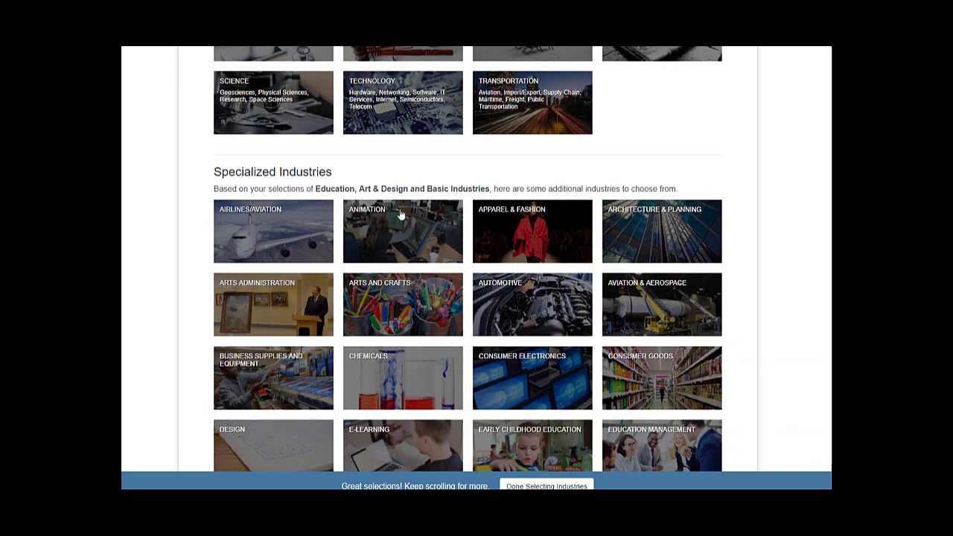
{"action": "left_click", "coordinate": [378, 227]}
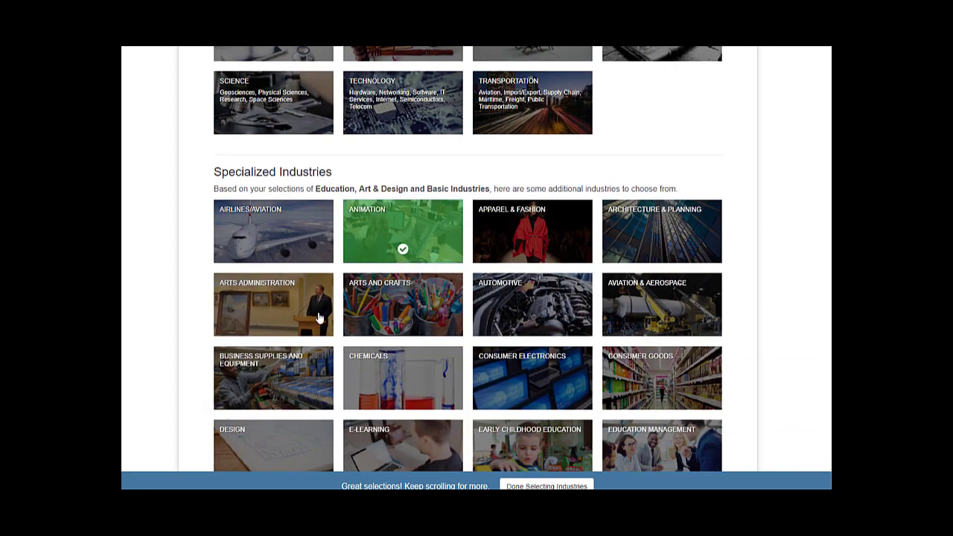
{"action": "left_click", "coordinate": [359, 316]}
{"action": "scroll", "coordinate": [343, 335], "scroll_direction": "down", "scroll_amount": 2}
{"action": "scroll", "coordinate": [339, 335], "scroll_direction": "down", "scroll_amount": 1}
{"action": "left_click", "coordinate": [267, 341]}
{"action": "scroll", "coordinate": [266, 341], "scroll_direction": "down", "scroll_amount": 1}
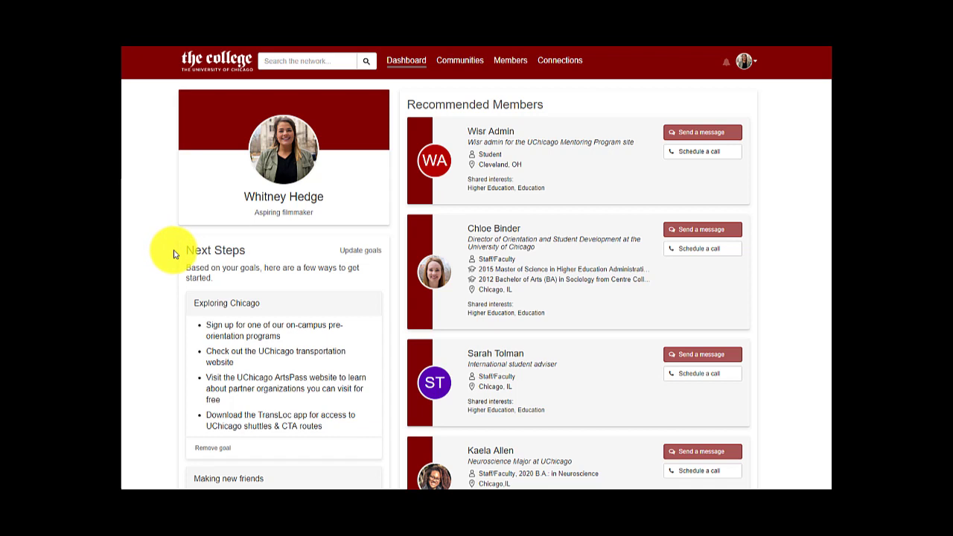
{"action": "scroll", "coordinate": [173, 254], "scroll_direction": "down", "scroll_amount": 1}
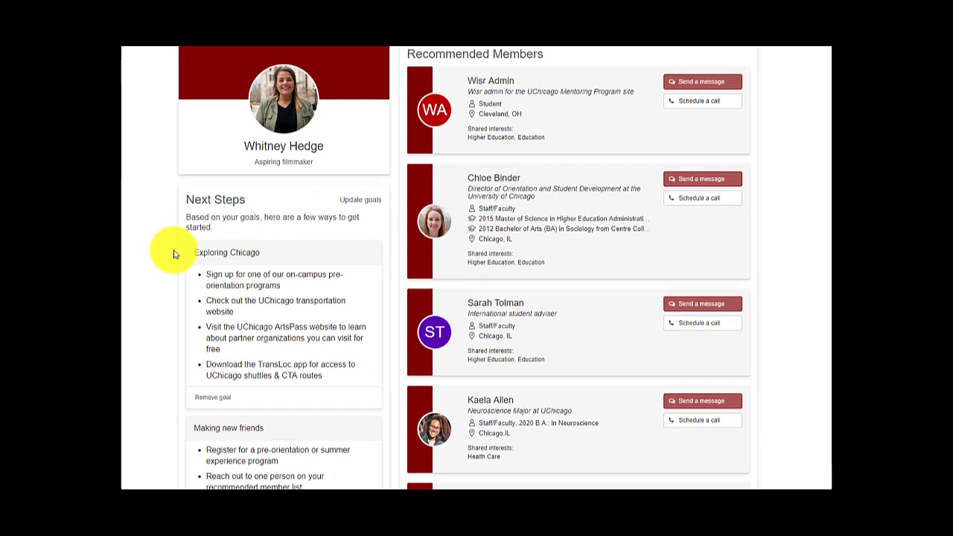
{"action": "scroll", "coordinate": [173, 254], "scroll_direction": "down", "scroll_amount": 1}
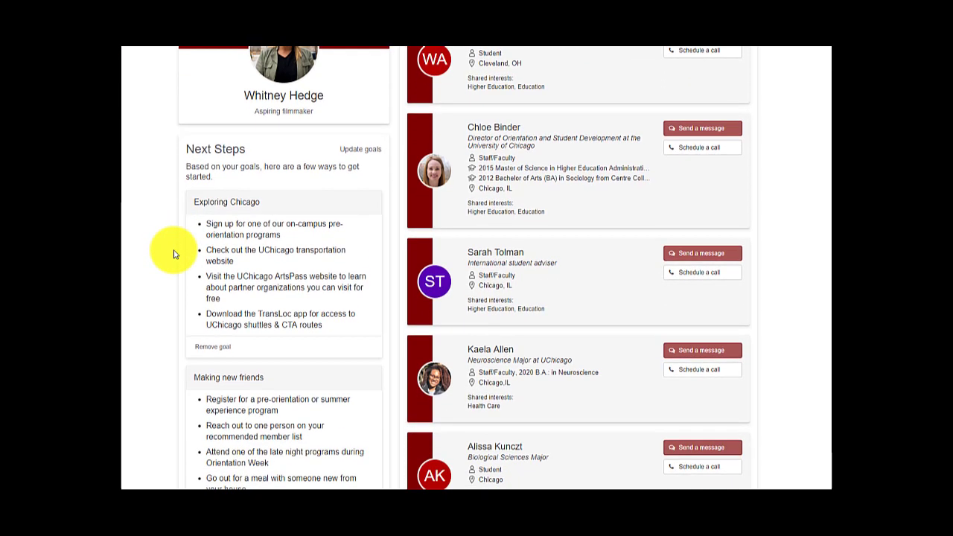
{"action": "scroll", "coordinate": [174, 254], "scroll_direction": "down", "scroll_amount": 1}
{"action": "scroll", "coordinate": [173, 254], "scroll_direction": "down", "scroll_amount": 1}
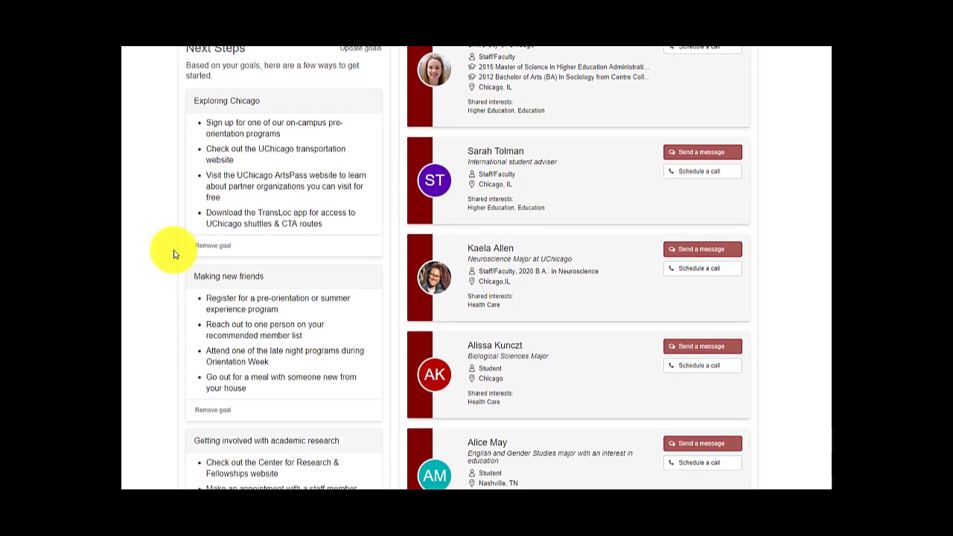
{"action": "scroll", "coordinate": [173, 254], "scroll_direction": "down", "scroll_amount": 1}
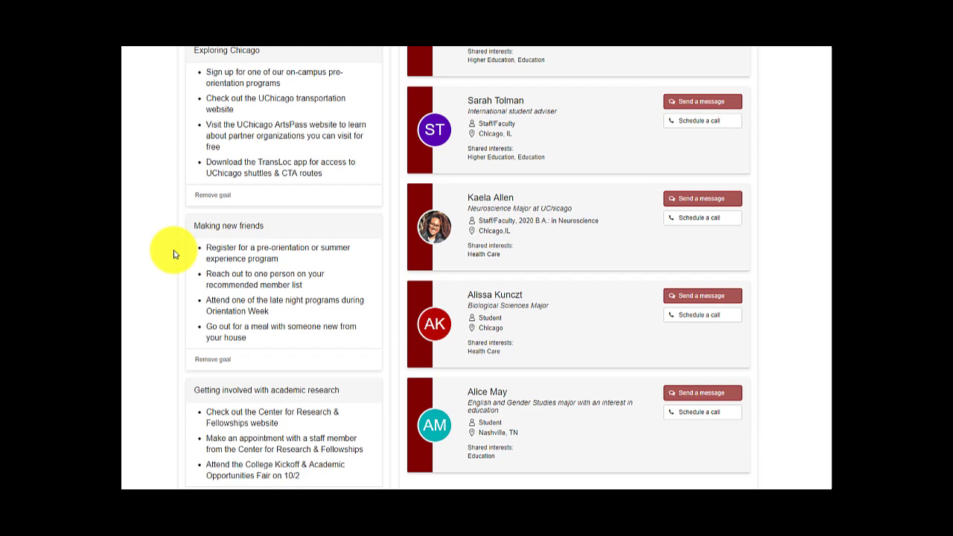
{"action": "scroll", "coordinate": [173, 254], "scroll_direction": "up", "scroll_amount": 1}
{"action": "scroll", "coordinate": [173, 254], "scroll_direction": "up", "scroll_amount": 1}
{"action": "scroll", "coordinate": [173, 254], "scroll_direction": "up", "scroll_amount": 1}
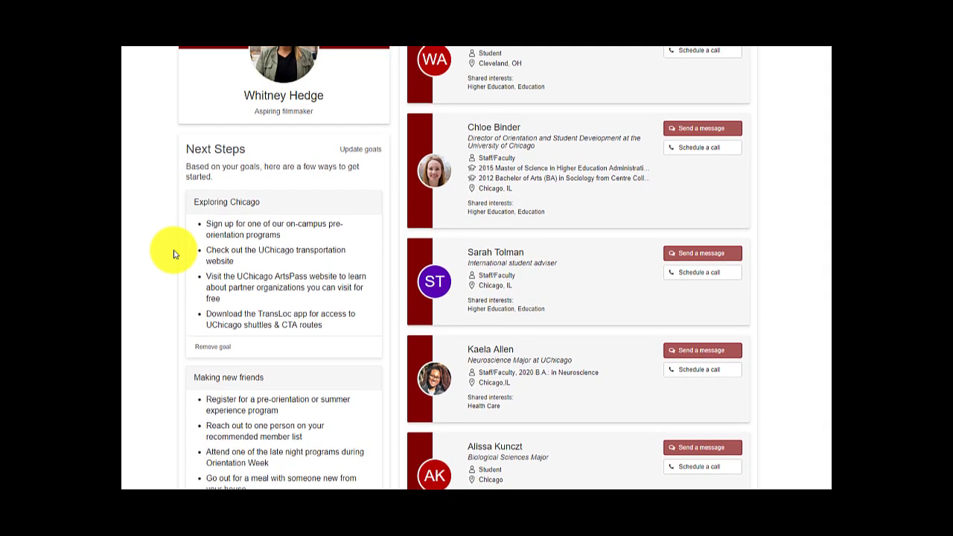
{"action": "scroll", "coordinate": [174, 254], "scroll_direction": "up", "scroll_amount": 1}
{"action": "scroll", "coordinate": [173, 254], "scroll_direction": "up", "scroll_amount": 1}
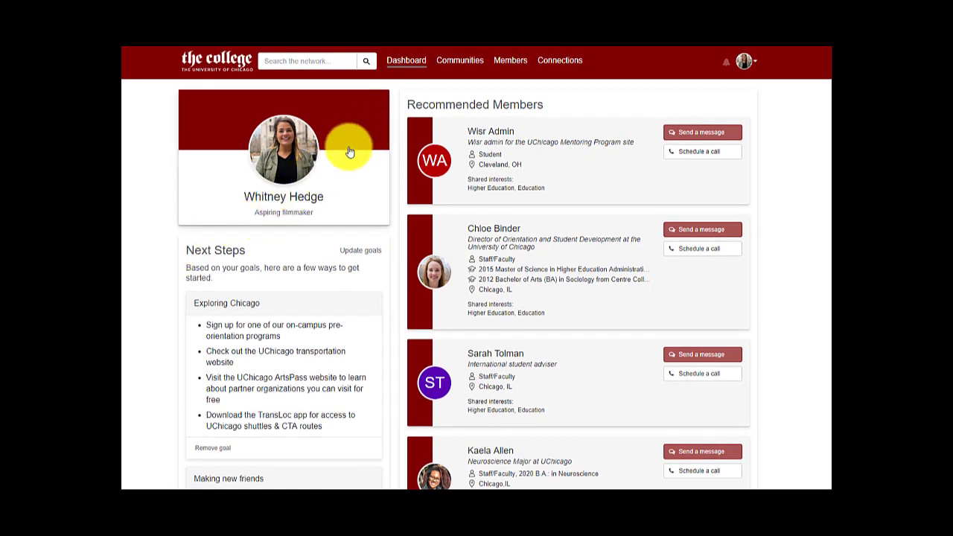
Step: Open your profile's personal information editor, starting and then cancelling a photo upload
{"action": "left_click", "coordinate": [298, 198]}
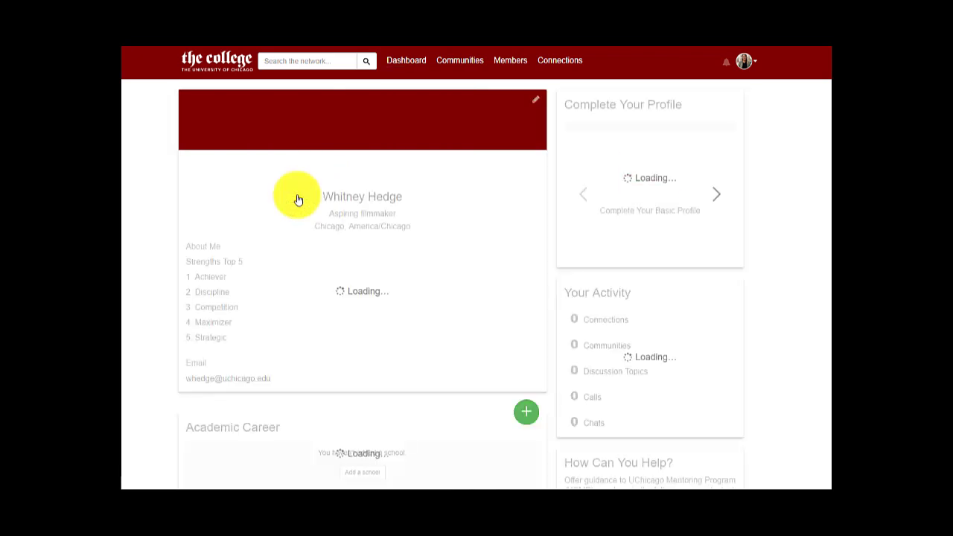
{"action": "left_click", "coordinate": [533, 104]}
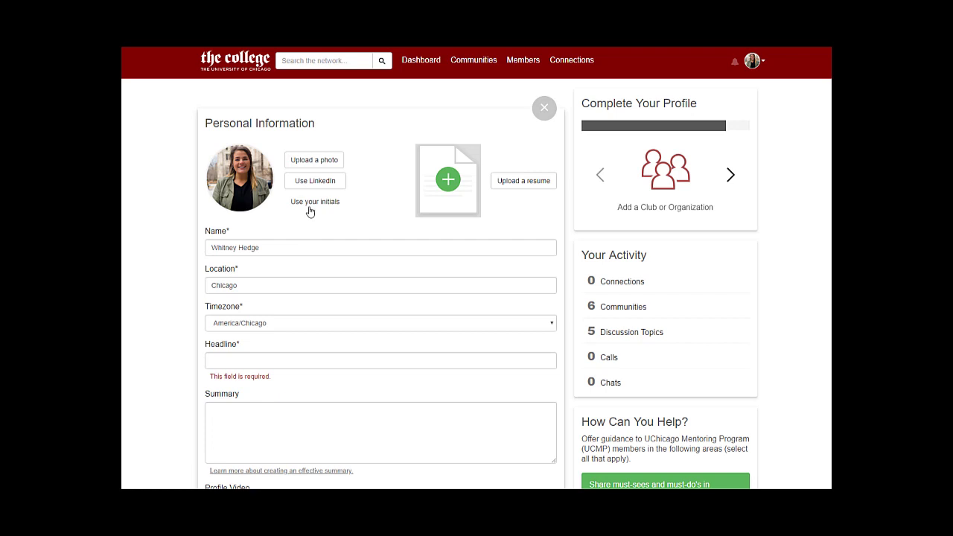
{"action": "left_click", "coordinate": [312, 161]}
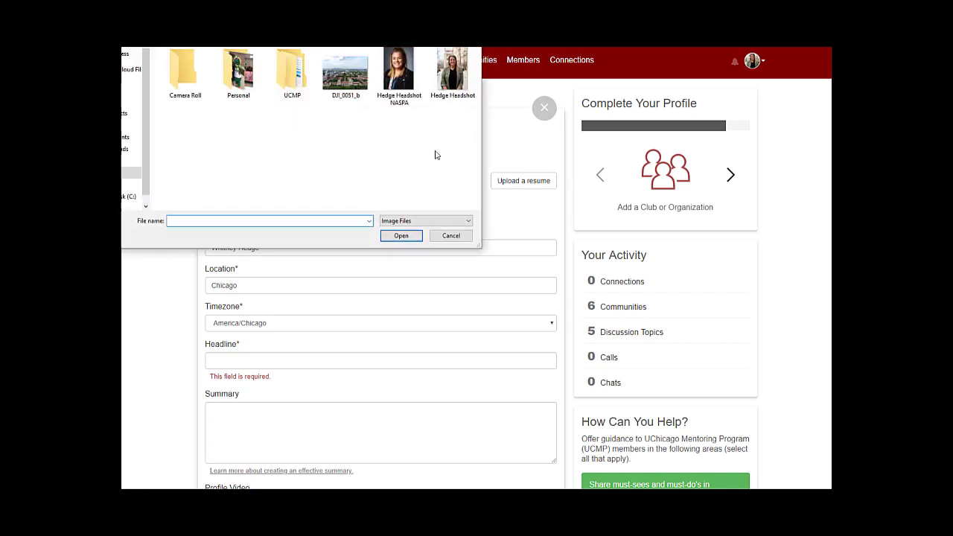
{"action": "left_click", "coordinate": [451, 236]}
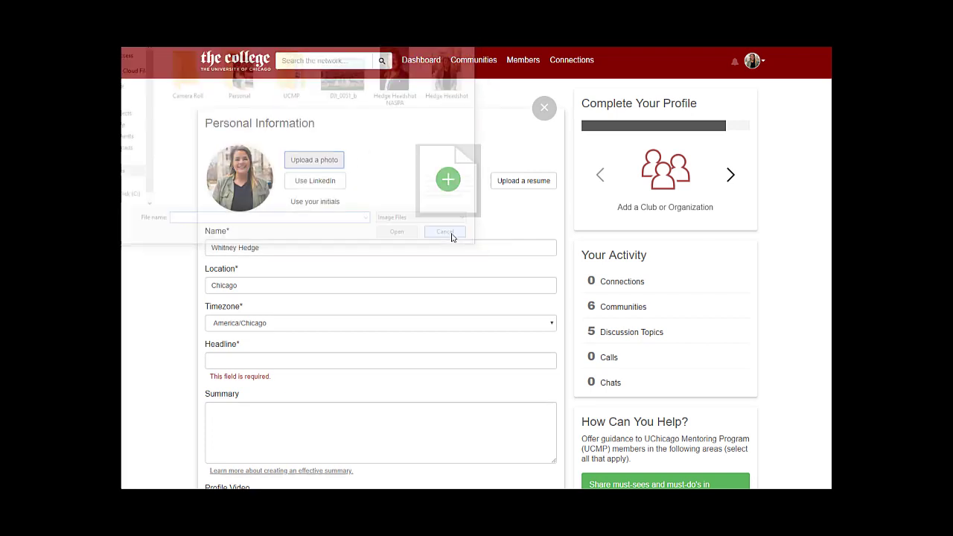
Step: Set headline 'Aspiring film maker, looking for internship in Chicago' and a hometown, hobbies, Film-major summary
{"action": "left_click", "coordinate": [235, 363]}
{"action": "type", "text": "Aspir"}
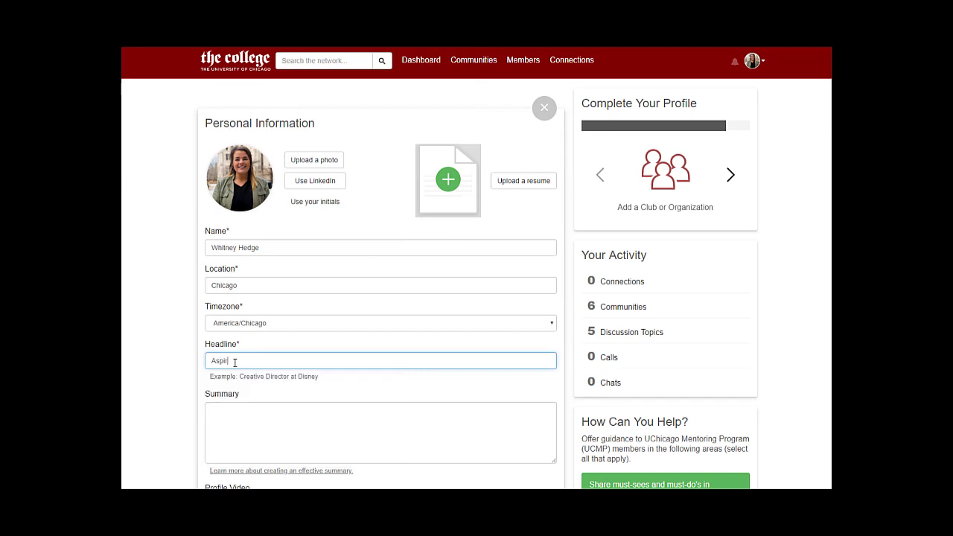
{"action": "type", "text": "ing film maker, looking for internship in Chicago"}
{"action": "key", "text": "Tab"}
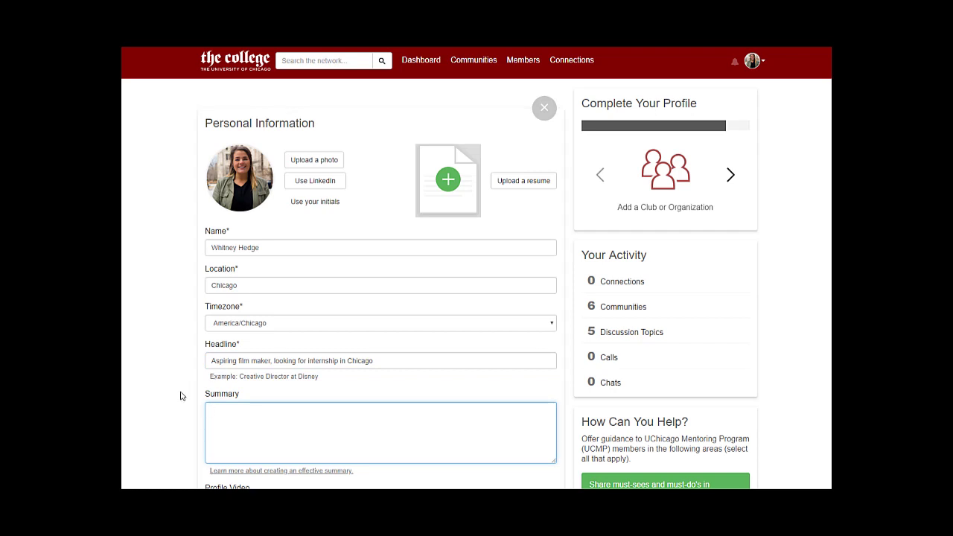
{"action": "type", "text": "ometown: Chicago, IL Ho"}
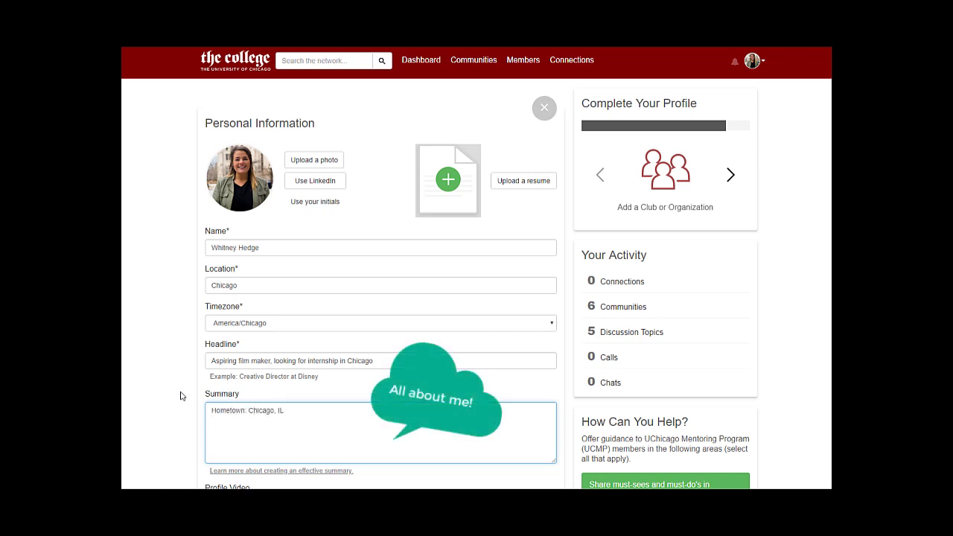
{"action": "type", "text": "bbies: rea"}
{"action": "type", "text": "ding, filming, dance"}
{"action": "key", "text": "Return"}
{"action": "type", "text": "Major: Film "}
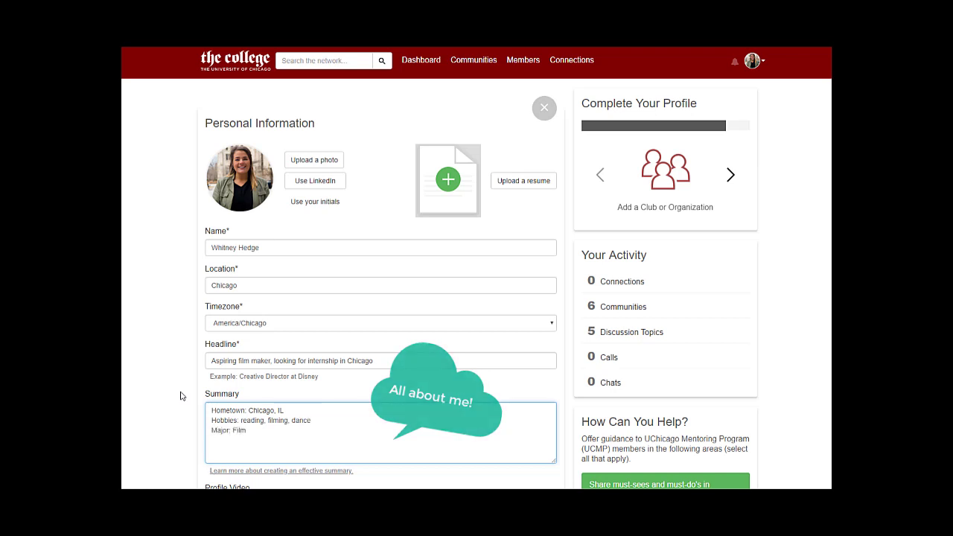
{"action": "type", "text": "Excited to "}
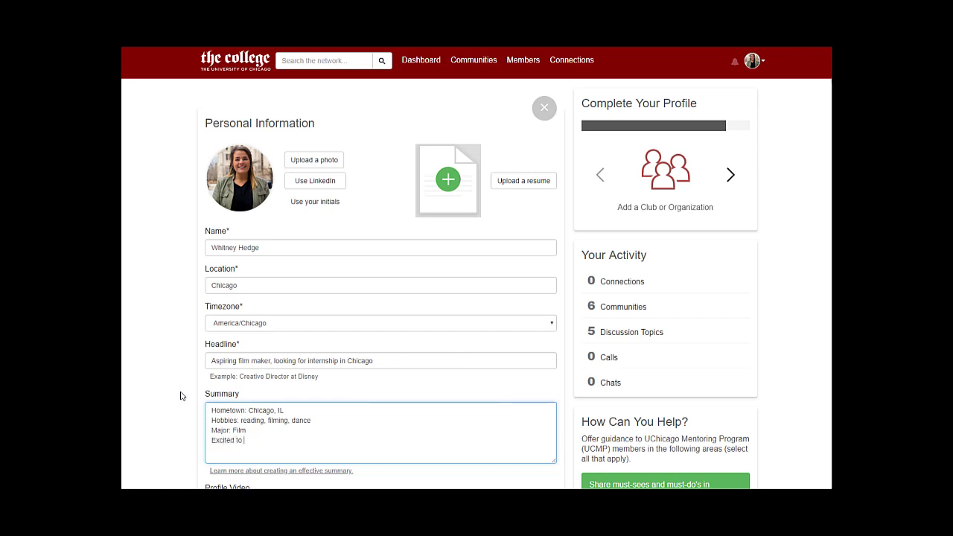
{"action": "type", "text": "see campus a"}
{"action": "type", "text": "nd make friends!"}
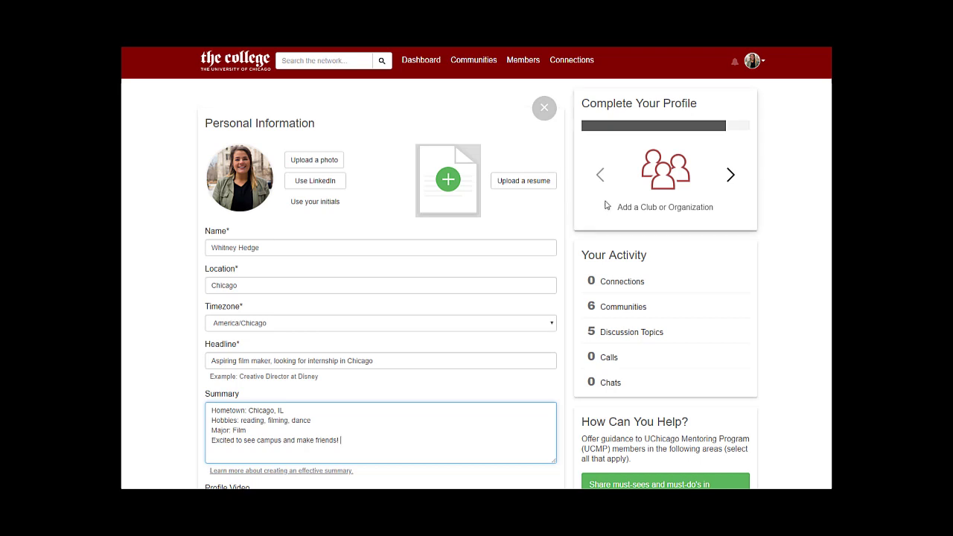
Step: Scroll through Academic Career, Career Interests, Current Goals and Profile Privacy, then back up
{"action": "left_click", "coordinate": [733, 176]}
{"action": "scroll", "coordinate": [734, 177], "scroll_direction": "down", "scroll_amount": 1}
{"action": "scroll", "coordinate": [732, 183], "scroll_direction": "down", "scroll_amount": 1}
{"action": "scroll", "coordinate": [745, 182], "scroll_direction": "down", "scroll_amount": 2}
{"action": "scroll", "coordinate": [762, 178], "scroll_direction": "down", "scroll_amount": 1}
{"action": "scroll", "coordinate": [762, 178], "scroll_direction": "down", "scroll_amount": 1}
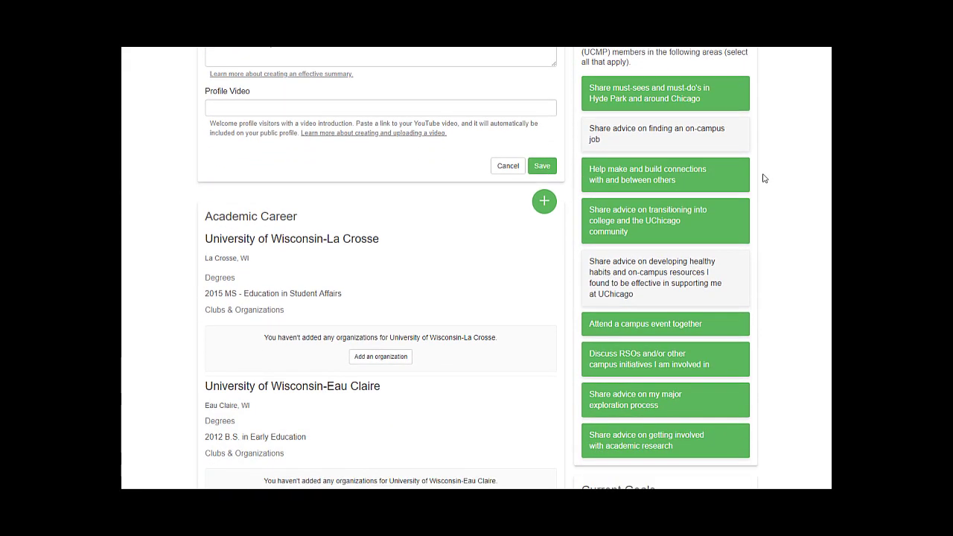
{"action": "scroll", "coordinate": [763, 178], "scroll_direction": "down", "scroll_amount": 2}
{"action": "scroll", "coordinate": [762, 178], "scroll_direction": "down", "scroll_amount": 2}
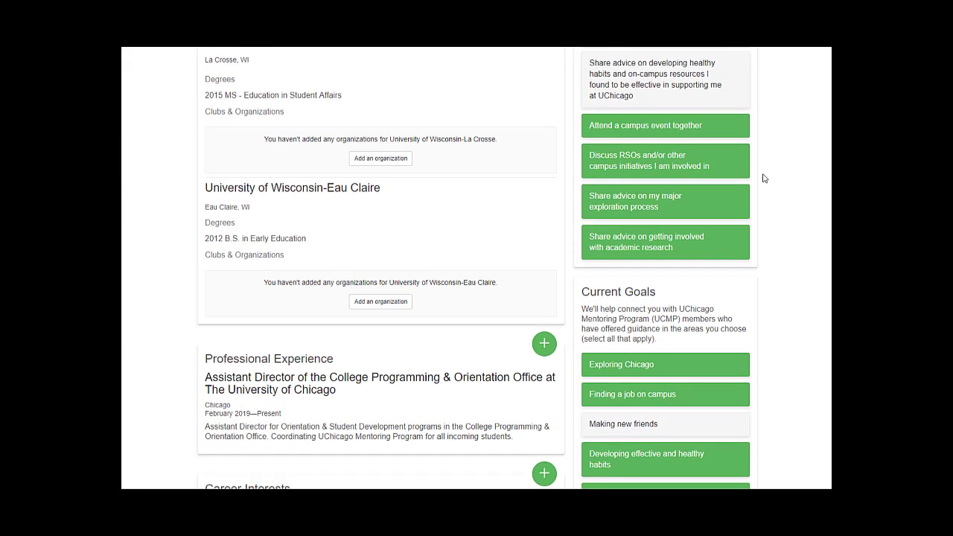
{"action": "scroll", "coordinate": [762, 179], "scroll_direction": "down", "scroll_amount": 3}
{"action": "scroll", "coordinate": [762, 179], "scroll_direction": "down", "scroll_amount": 2}
{"action": "scroll", "coordinate": [763, 178], "scroll_direction": "down", "scroll_amount": 1}
{"action": "scroll", "coordinate": [762, 178], "scroll_direction": "down", "scroll_amount": 1}
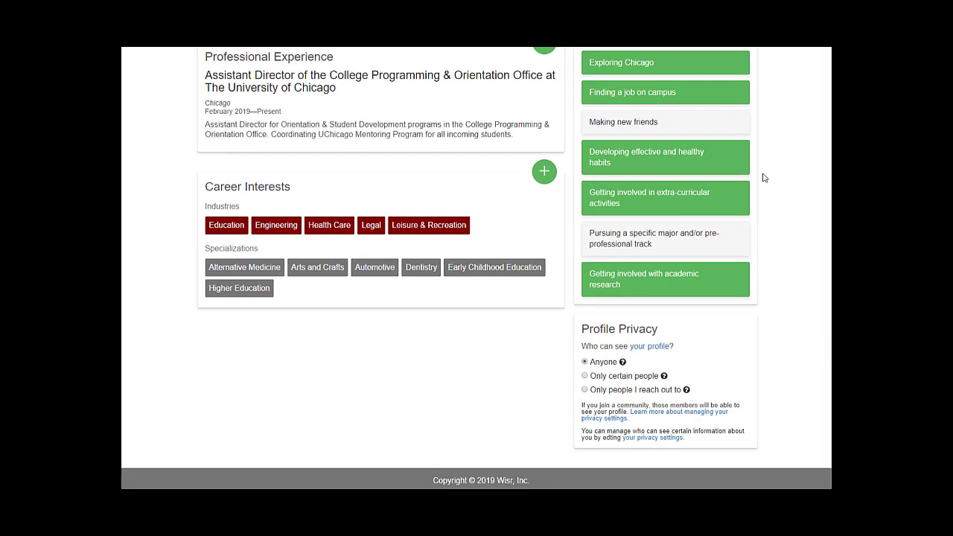
{"action": "scroll", "coordinate": [762, 178], "scroll_direction": "up", "scroll_amount": 3}
{"action": "scroll", "coordinate": [762, 178], "scroll_direction": "up", "scroll_amount": 4}
{"action": "scroll", "coordinate": [762, 178], "scroll_direction": "up", "scroll_amount": 3}
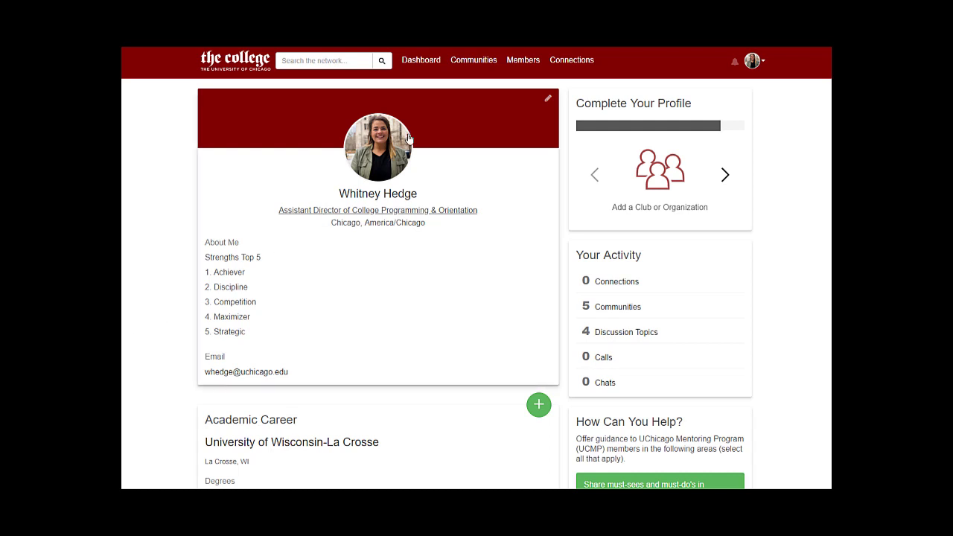
Step: Join the UChicago Mentoring Program Home community from the Communities list
{"action": "left_click", "coordinate": [484, 61]}
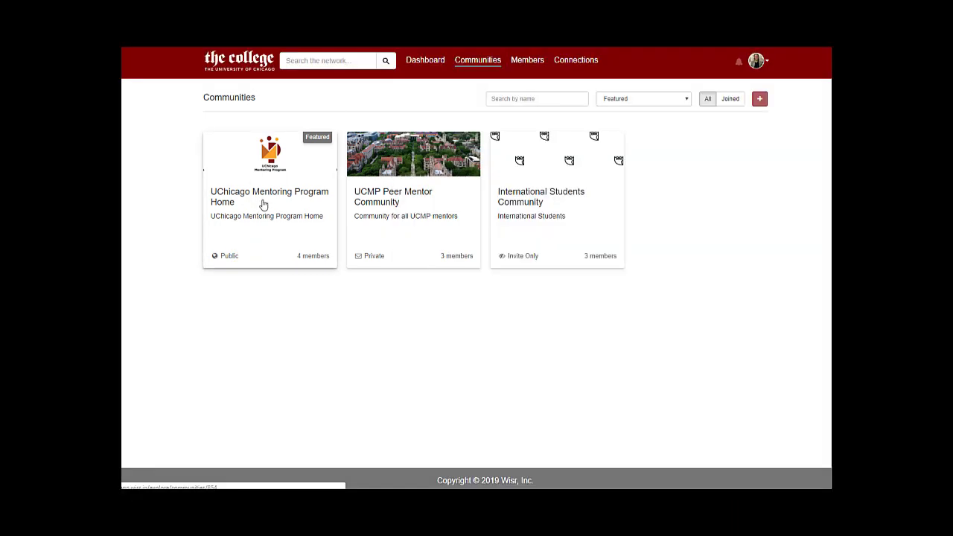
{"action": "left_click", "coordinate": [263, 205]}
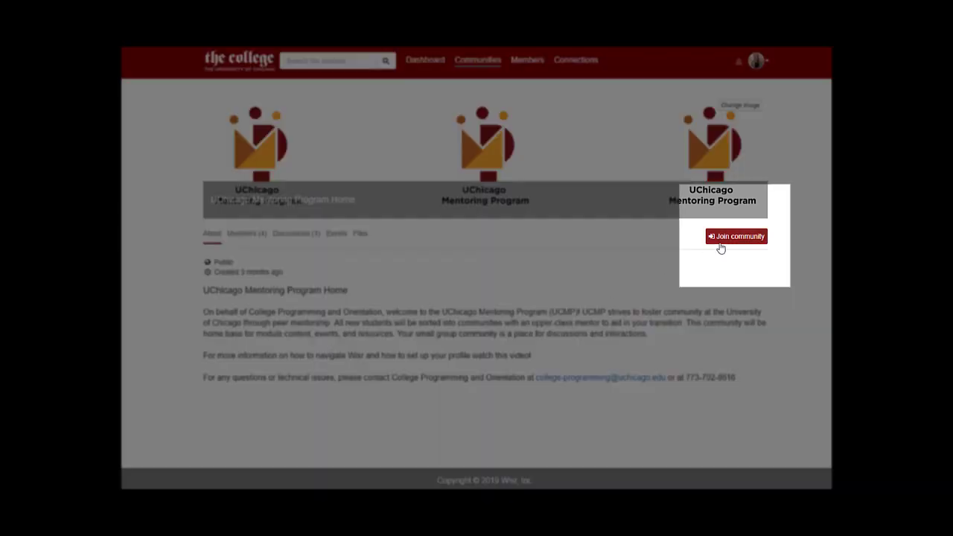
{"action": "left_click", "coordinate": [721, 236]}
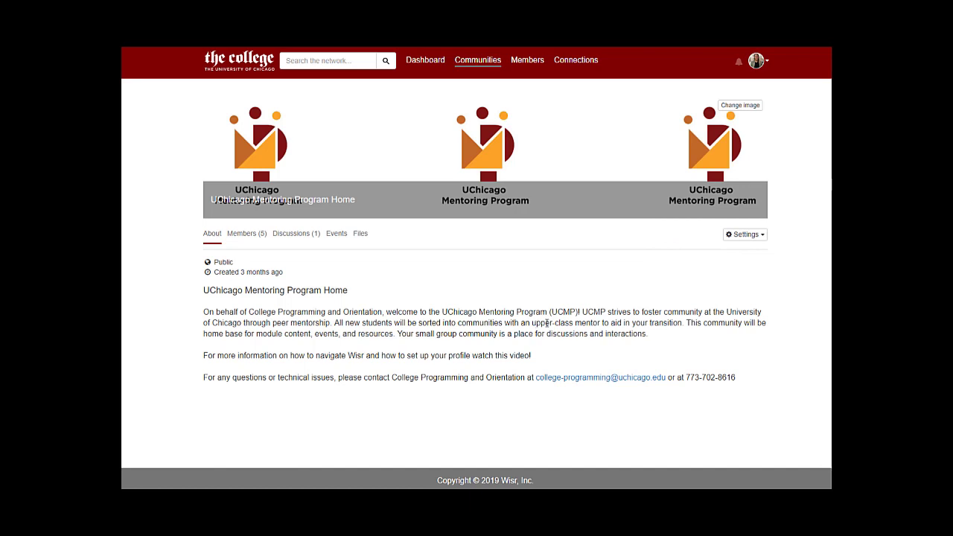
Step: Browse the community's discussions and events, expanding the Module Two and Module Three event details
{"action": "left_click", "coordinate": [304, 235]}
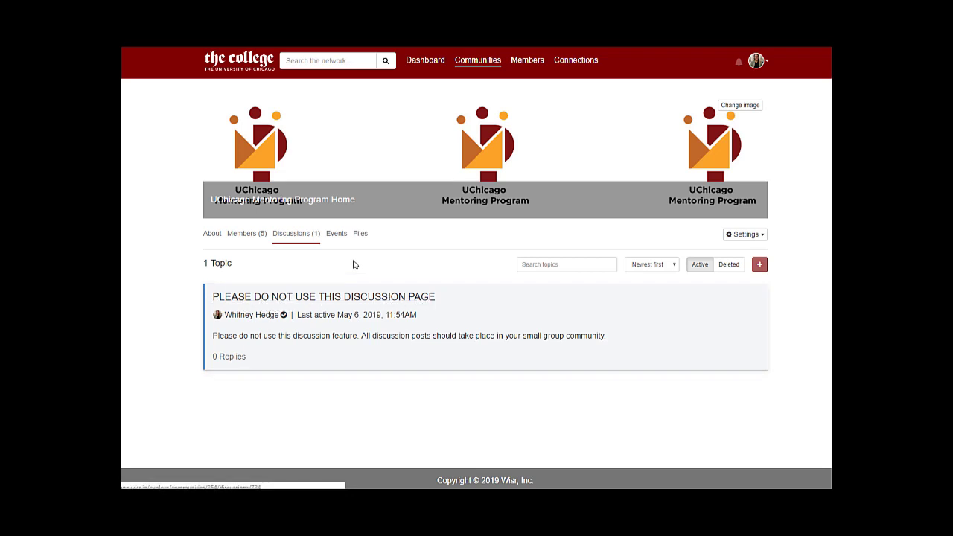
{"action": "left_click", "coordinate": [340, 240]}
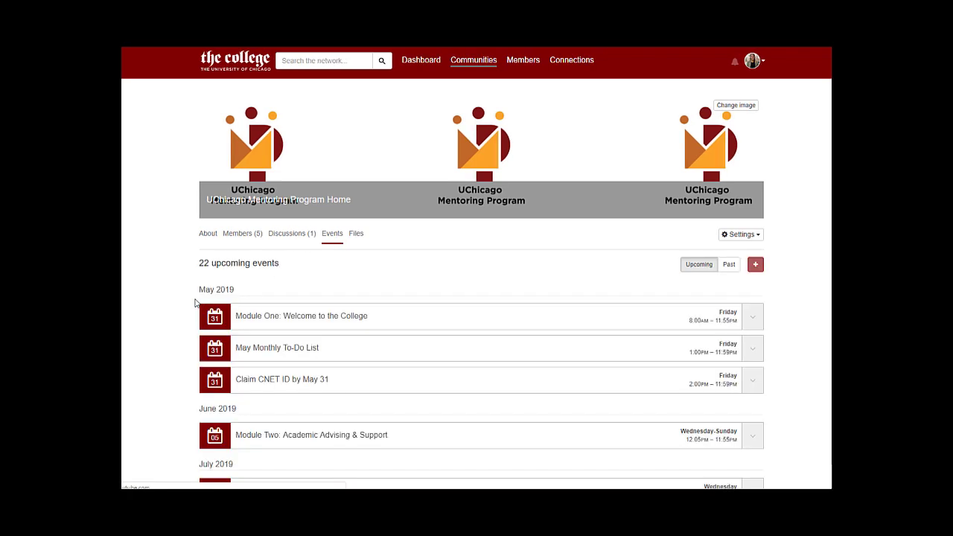
{"action": "scroll", "coordinate": [184, 302], "scroll_direction": "down", "scroll_amount": 1}
{"action": "scroll", "coordinate": [184, 302], "scroll_direction": "down", "scroll_amount": 1}
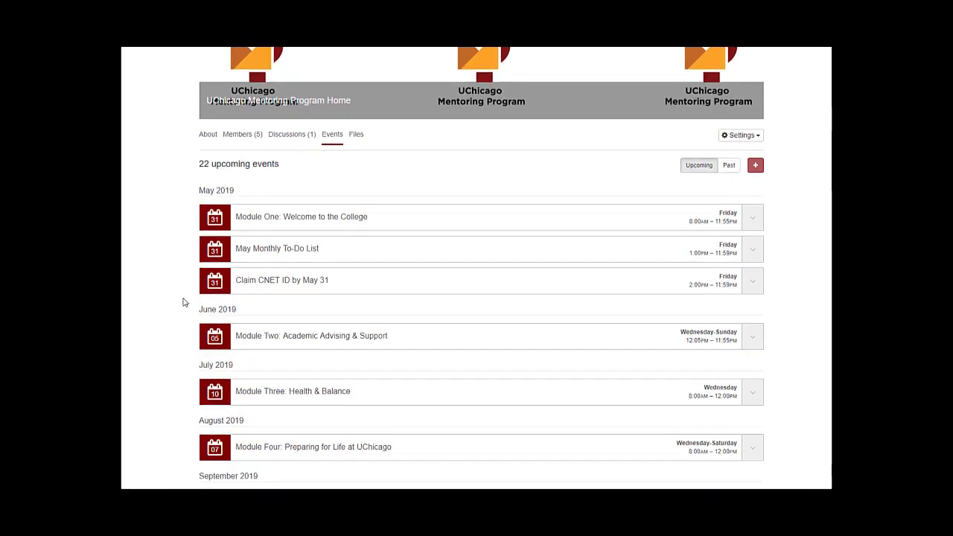
{"action": "scroll", "coordinate": [184, 303], "scroll_direction": "down", "scroll_amount": 1}
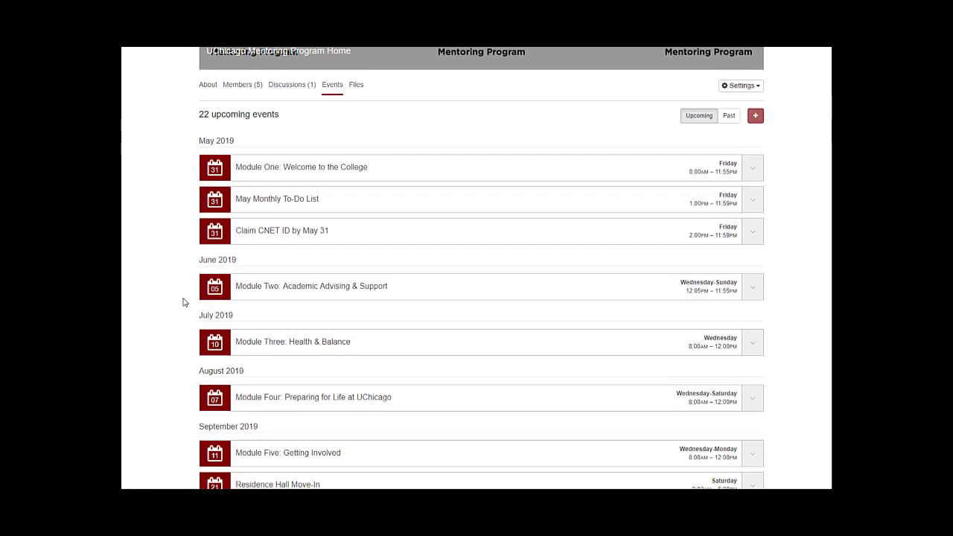
{"action": "left_click", "coordinate": [250, 294]}
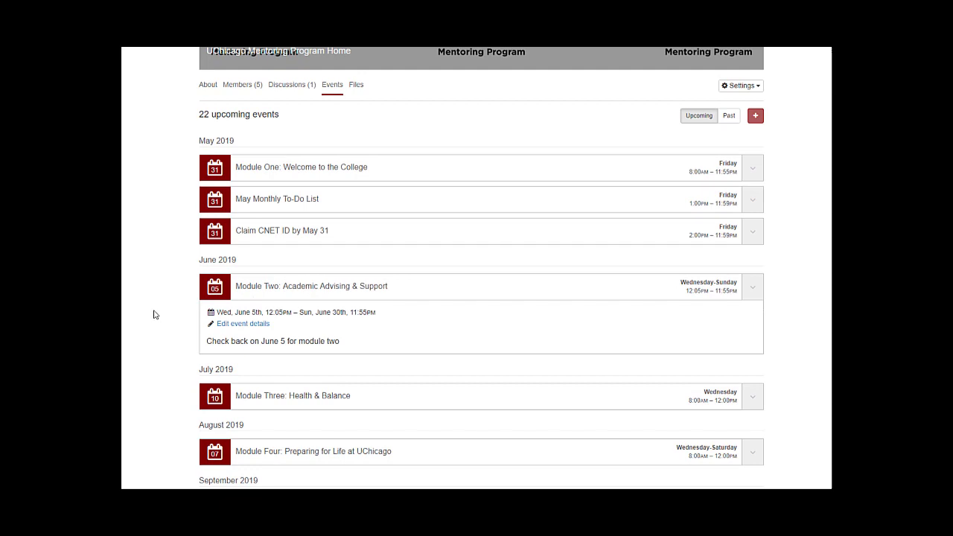
{"action": "scroll", "coordinate": [181, 330], "scroll_direction": "down", "scroll_amount": 1}
{"action": "left_click", "coordinate": [275, 337]}
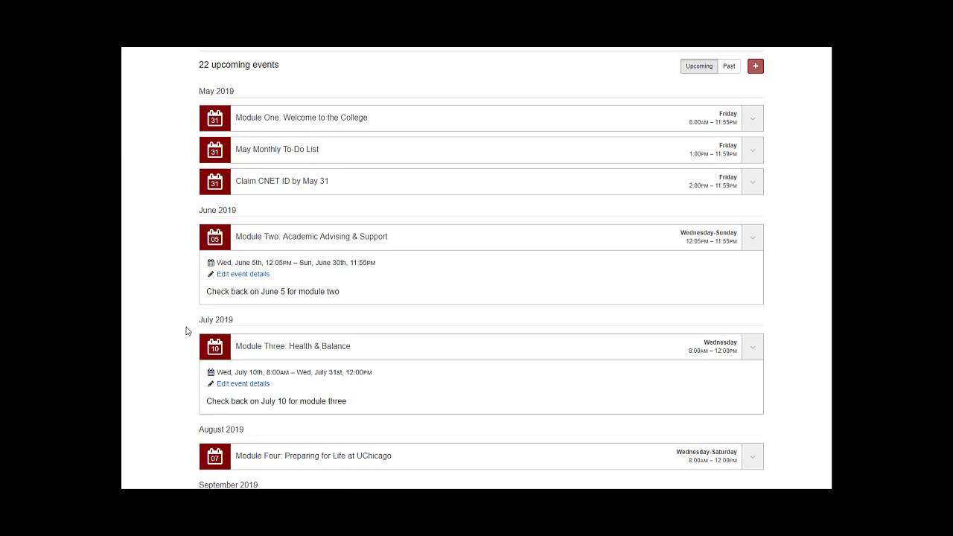
{"action": "scroll", "coordinate": [186, 331], "scroll_direction": "up", "scroll_amount": 3}
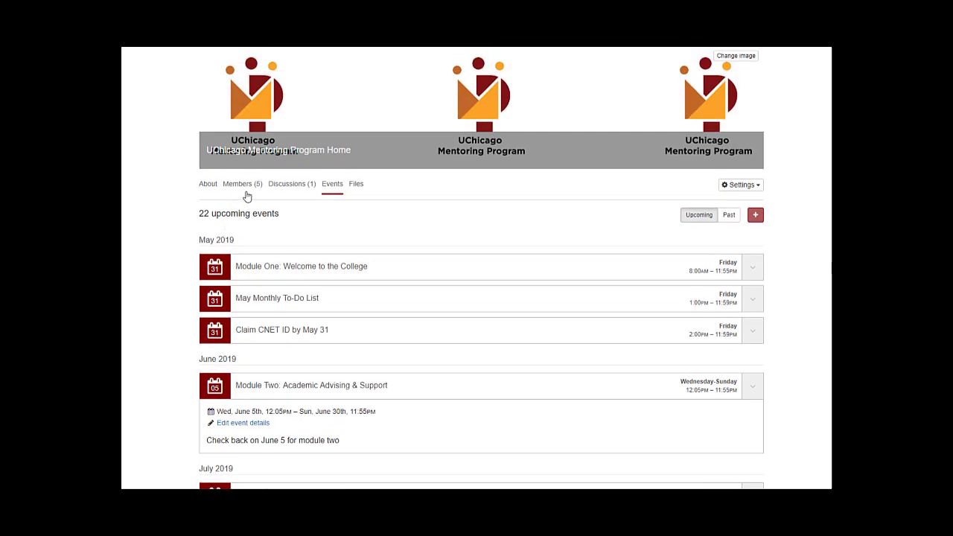
Step: View the UChicago Resources List PDF under Files, then return to the communities list
{"action": "left_click", "coordinate": [354, 186]}
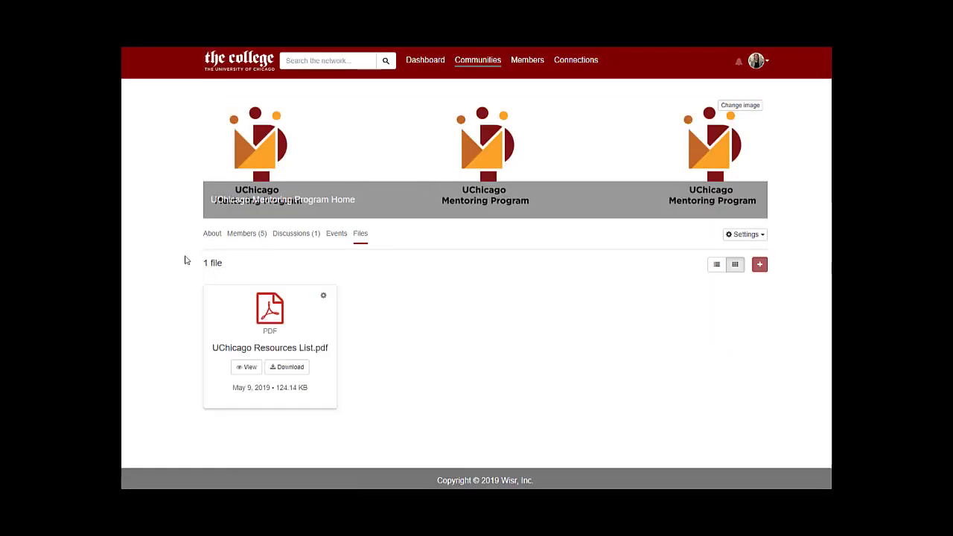
{"action": "left_click", "coordinate": [246, 367]}
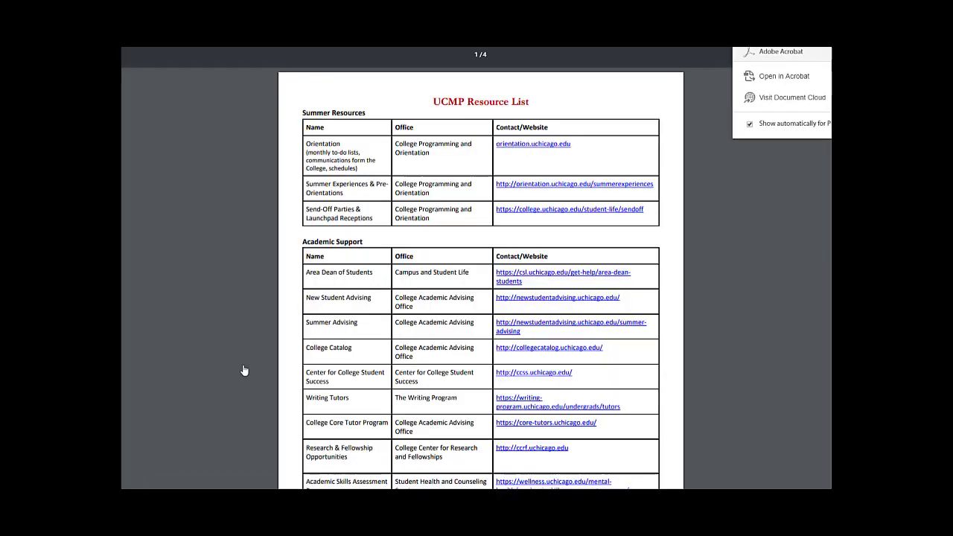
{"action": "key", "text": "alt+Left"}
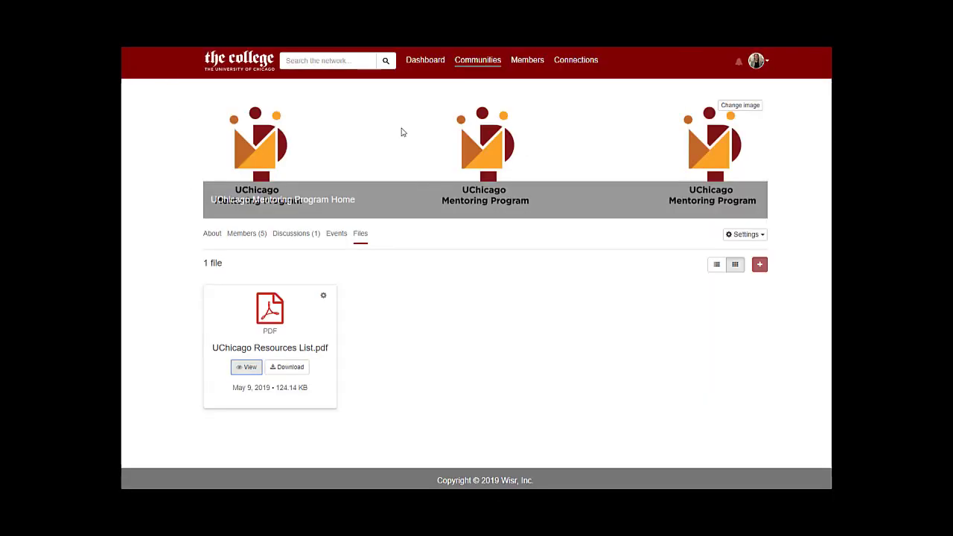
{"action": "left_click", "coordinate": [475, 64]}
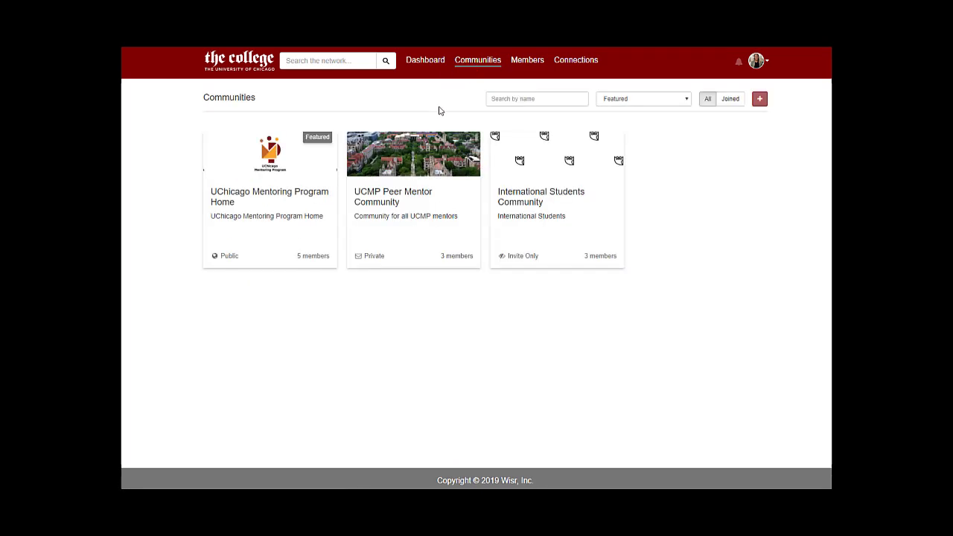
Step: Open the UCMP Peer Mentor Community and view its three members
{"action": "left_click", "coordinate": [421, 160]}
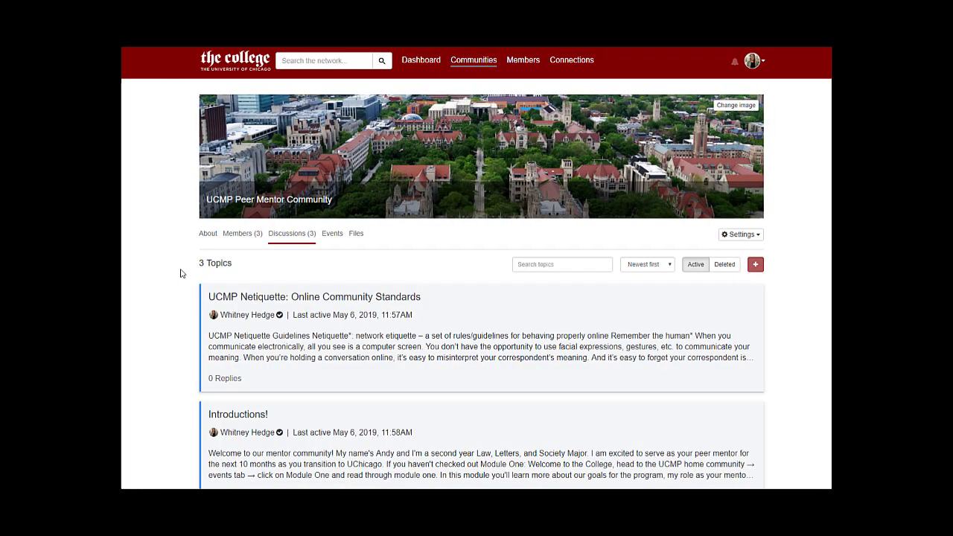
{"action": "left_click", "coordinate": [242, 234]}
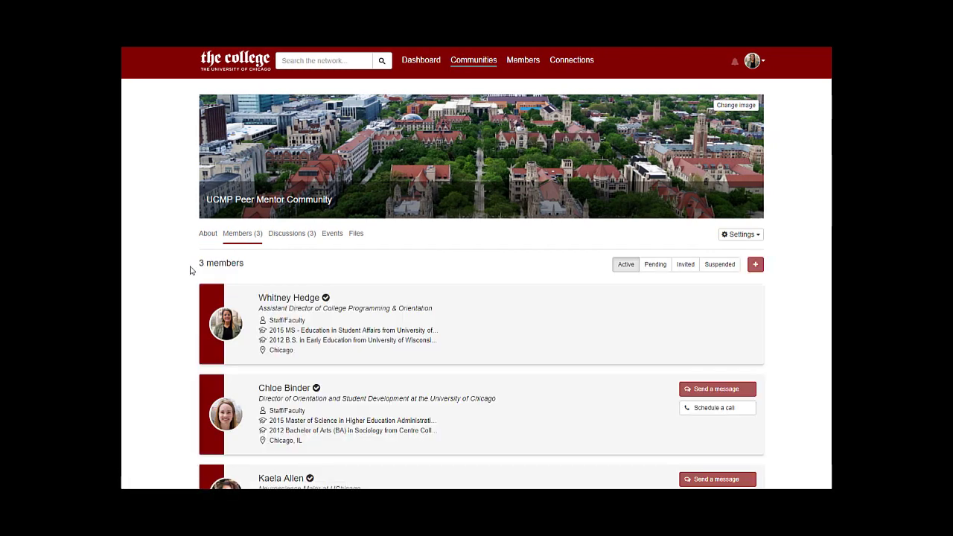
{"action": "scroll", "coordinate": [185, 271], "scroll_direction": "down", "scroll_amount": 2}
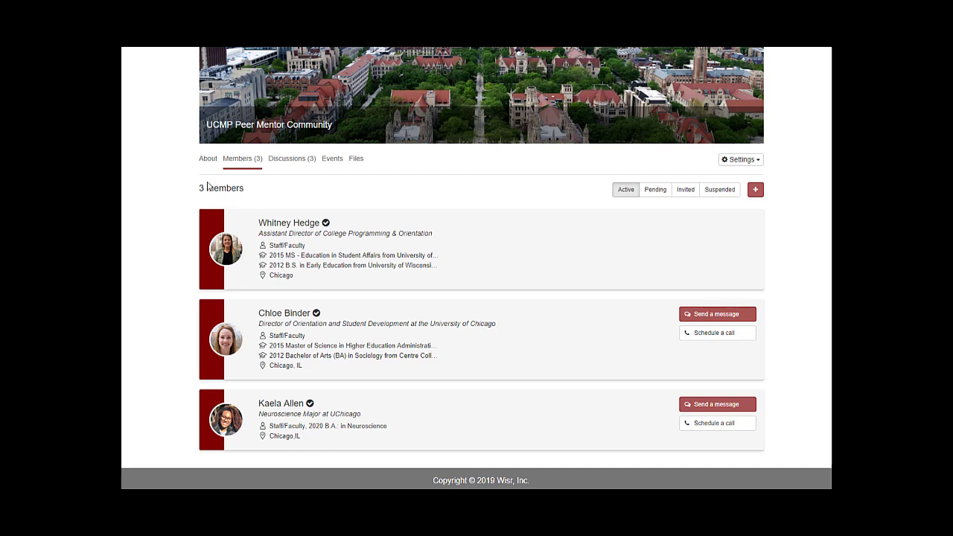
Step: Read the Introductions! topic's welcome post, intro video and netiquette guidelines
{"action": "left_click", "coordinate": [290, 168]}
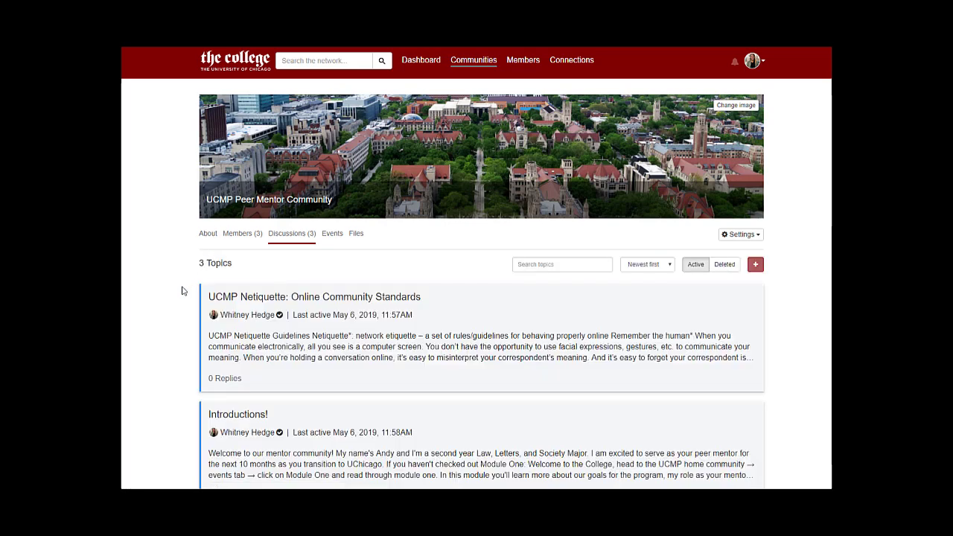
{"action": "scroll", "coordinate": [185, 288], "scroll_direction": "down", "scroll_amount": 2}
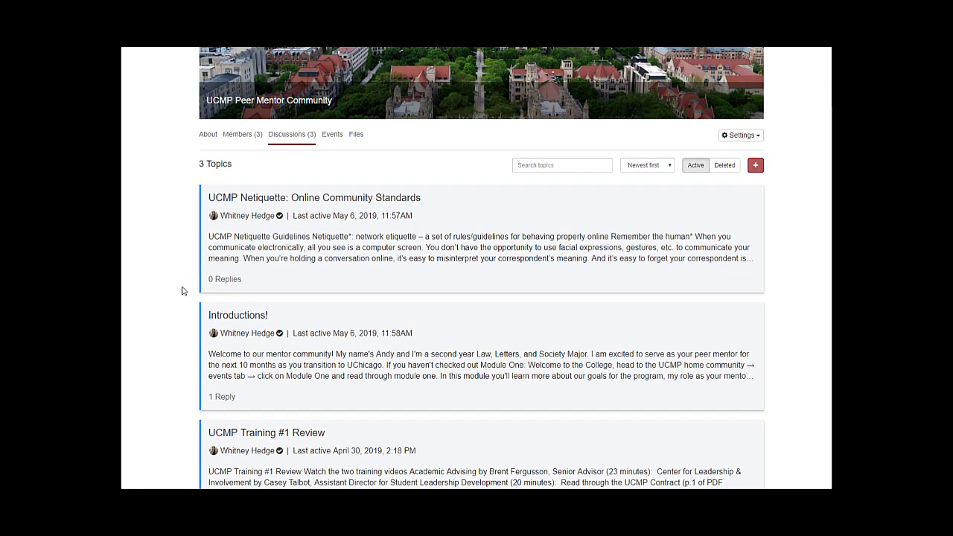
{"action": "left_click", "coordinate": [237, 318]}
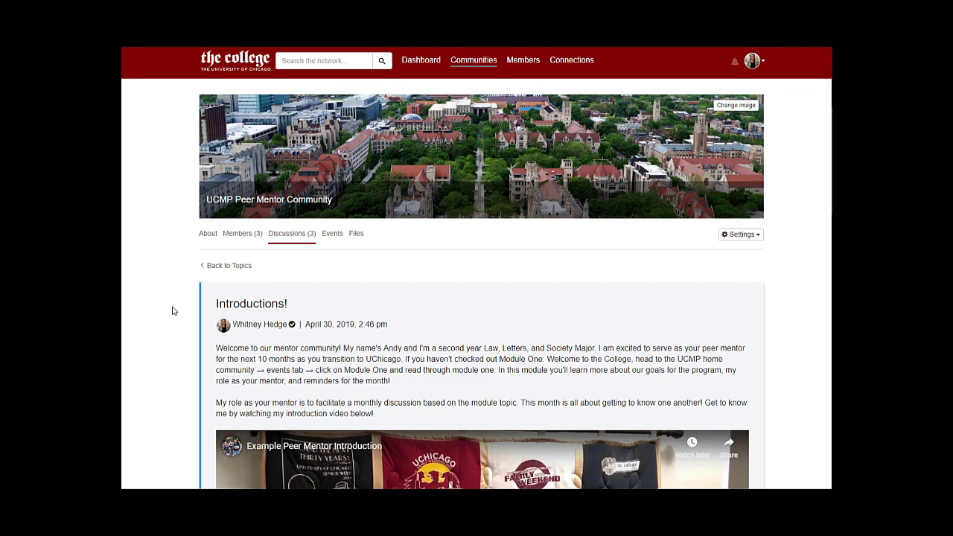
{"action": "scroll", "coordinate": [172, 310], "scroll_direction": "down", "scroll_amount": 3}
{"action": "scroll", "coordinate": [172, 311], "scroll_direction": "down", "scroll_amount": 1}
{"action": "scroll", "coordinate": [172, 310], "scroll_direction": "down", "scroll_amount": 1}
{"action": "scroll", "coordinate": [172, 310], "scroll_direction": "down", "scroll_amount": 1}
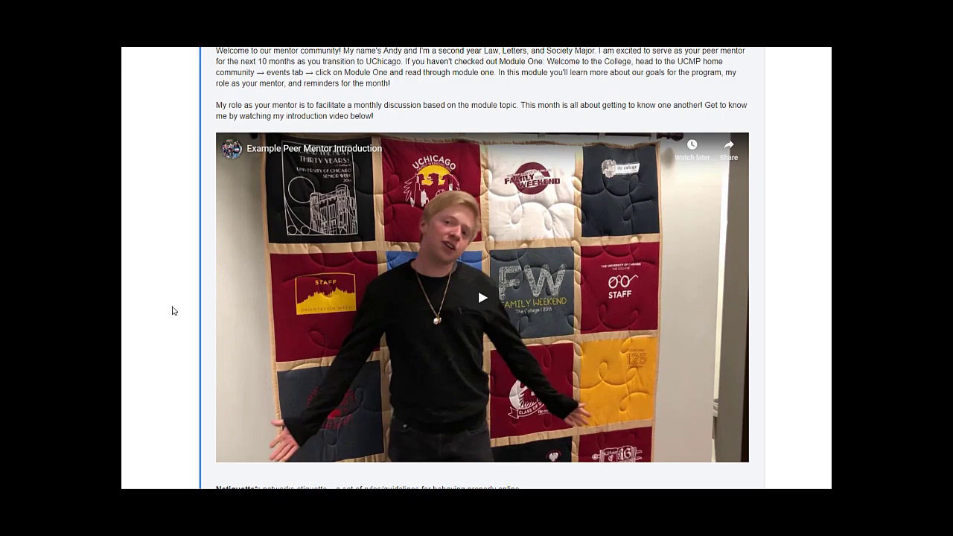
{"action": "scroll", "coordinate": [172, 311], "scroll_direction": "down", "scroll_amount": 1}
{"action": "scroll", "coordinate": [172, 310], "scroll_direction": "down", "scroll_amount": 1}
{"action": "scroll", "coordinate": [172, 311], "scroll_direction": "down", "scroll_amount": 1}
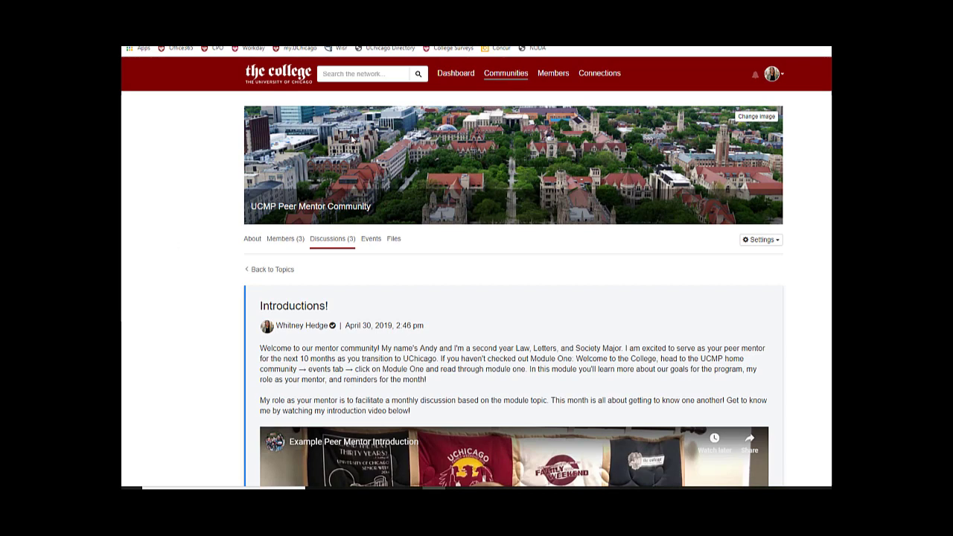
Step: Open the Members directory of all 7 members and browse its Major and Job title filters
{"action": "left_click", "coordinate": [554, 73]}
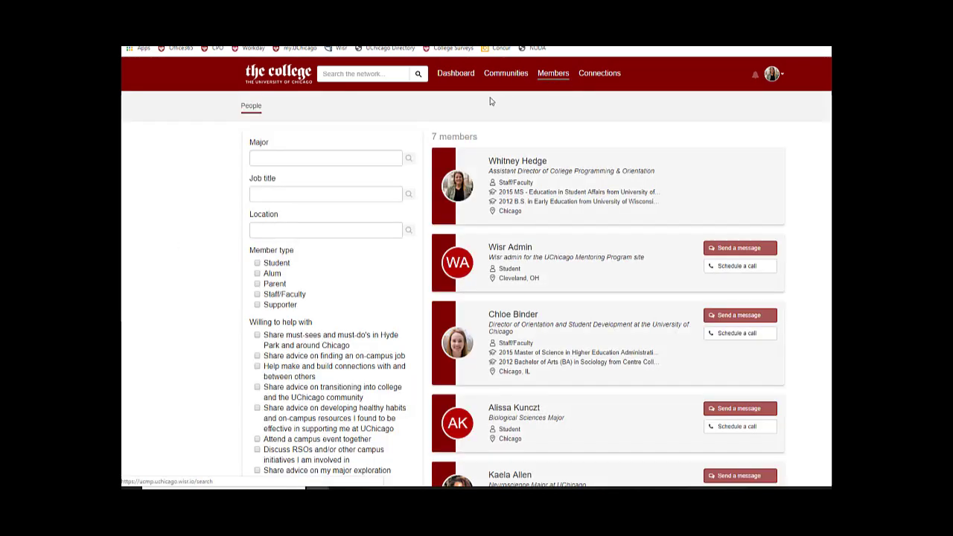
{"action": "scroll", "coordinate": [428, 121], "scroll_direction": "down", "scroll_amount": 1}
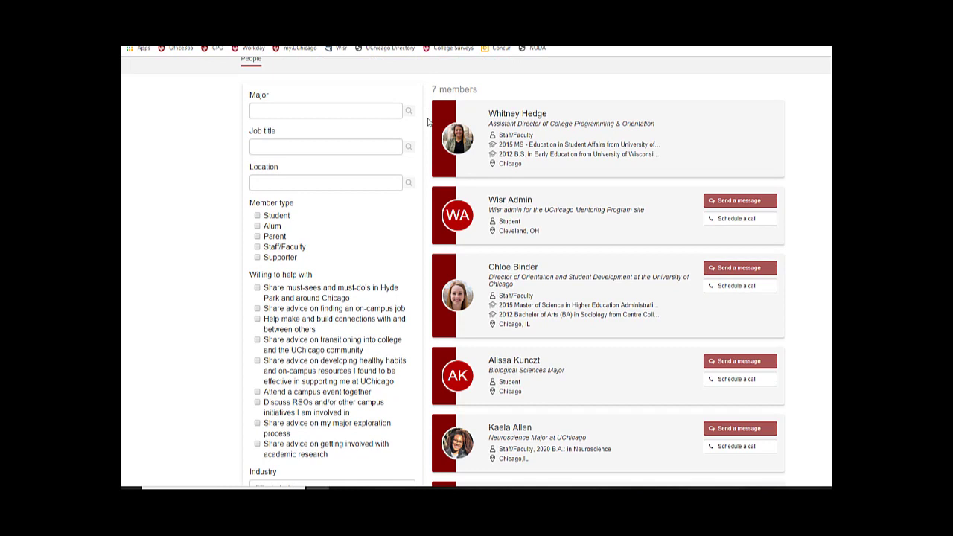
{"action": "left_click", "coordinate": [323, 110]}
{"action": "left_click", "coordinate": [285, 147]}
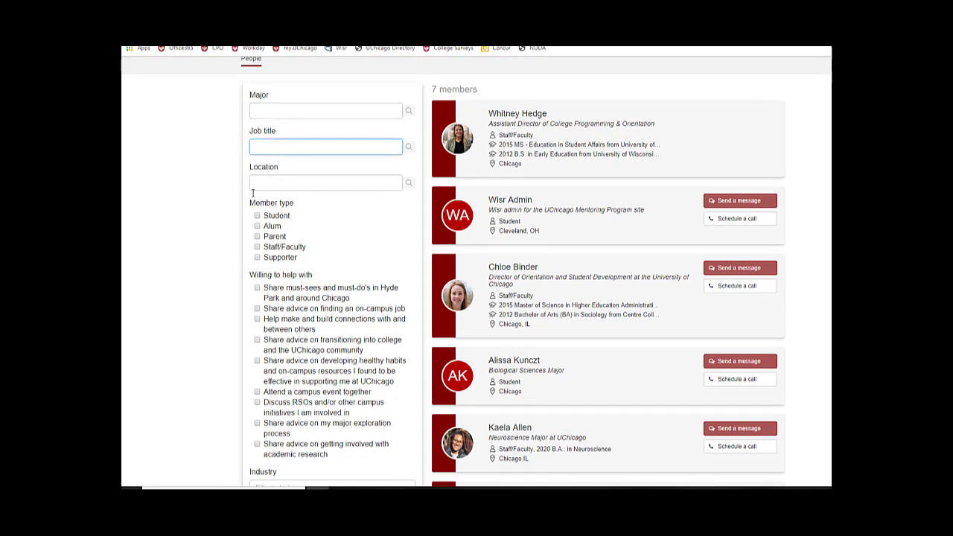
{"action": "scroll", "coordinate": [251, 261], "scroll_direction": "down", "scroll_amount": 1}
{"action": "scroll", "coordinate": [247, 363], "scroll_direction": "down", "scroll_amount": 1}
{"action": "scroll", "coordinate": [322, 429], "scroll_direction": "down", "scroll_amount": 1}
{"action": "scroll", "coordinate": [323, 429], "scroll_direction": "down", "scroll_amount": 2}
{"action": "scroll", "coordinate": [322, 429], "scroll_direction": "down", "scroll_amount": 2}
{"action": "scroll", "coordinate": [323, 429], "scroll_direction": "down", "scroll_amount": 1}
{"action": "scroll", "coordinate": [409, 392], "scroll_direction": "up", "scroll_amount": 1}
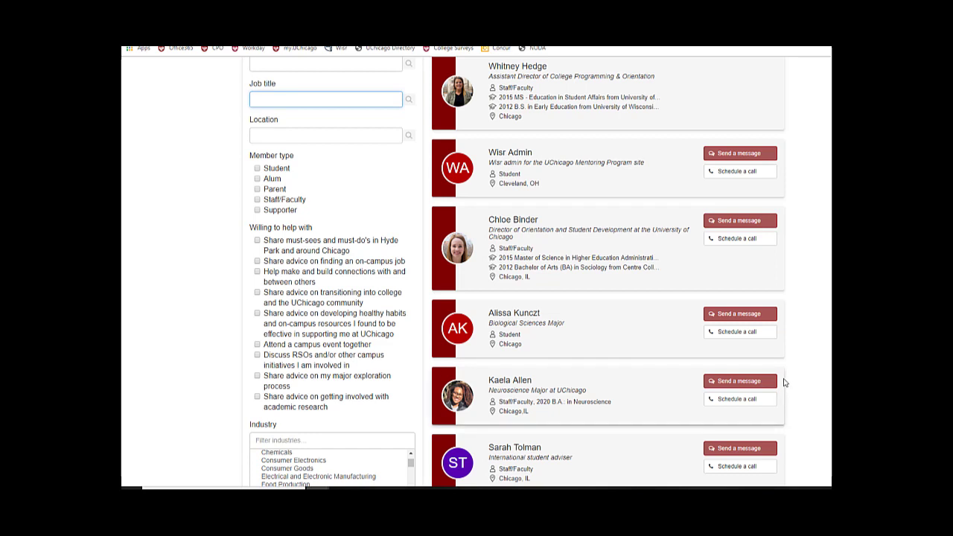
Step: Send the first member a short message saying we should connect
{"action": "left_click", "coordinate": [734, 381]}
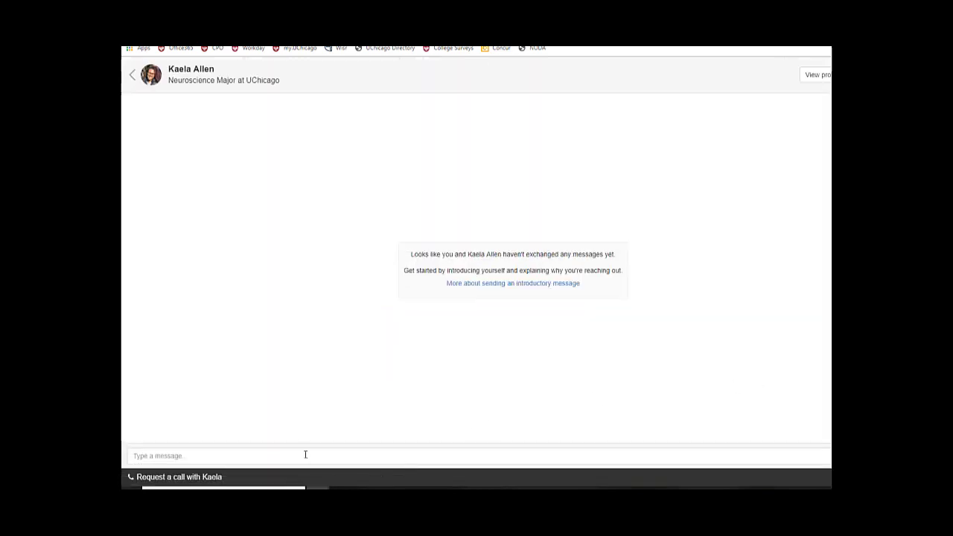
{"action": "left_click", "coordinate": [305, 454]}
{"action": "type", "text": "Hi Kae"}
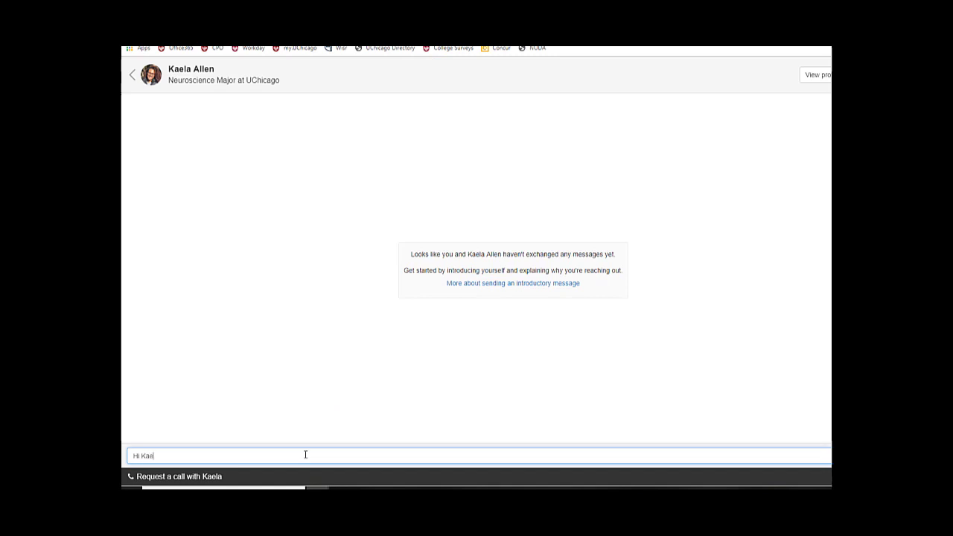
{"action": "type", "text": "la! I thin"}
{"action": "type", "text": "k we should connect"}
{"action": "type", "text": "!"}
{"action": "key", "text": "Return"}
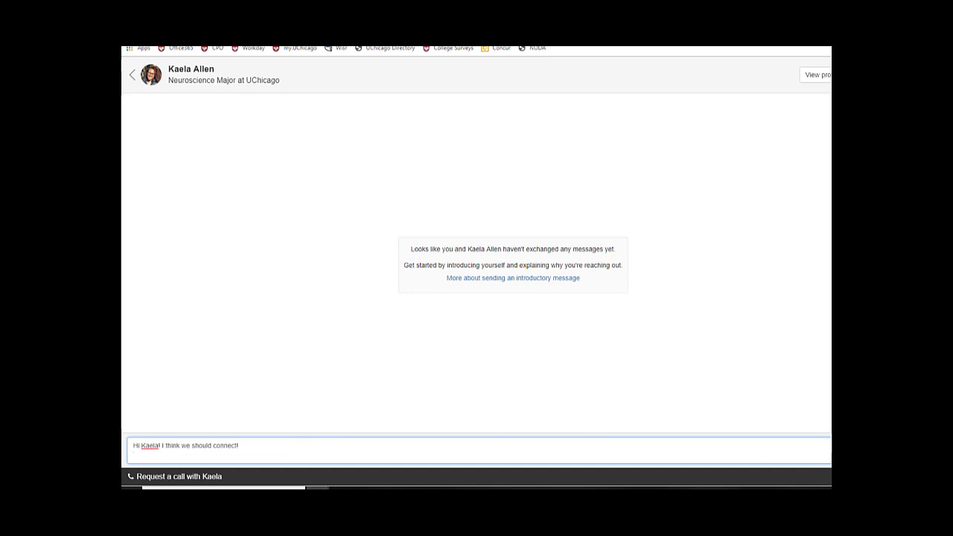
{"action": "key", "text": "Return"}
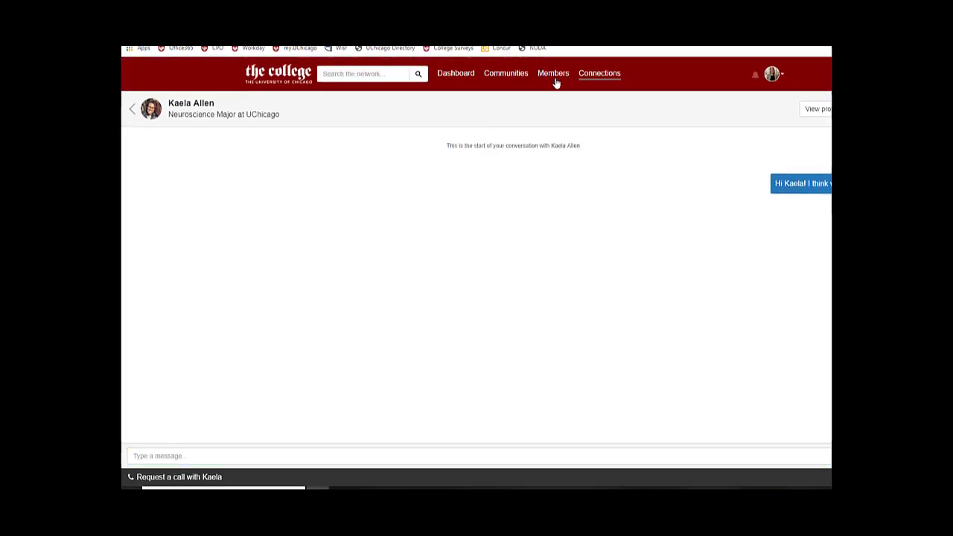
Step: Request a 'Getting to know you' call with a second member, with the reason 'we should connect!'
{"action": "left_click", "coordinate": [555, 79]}
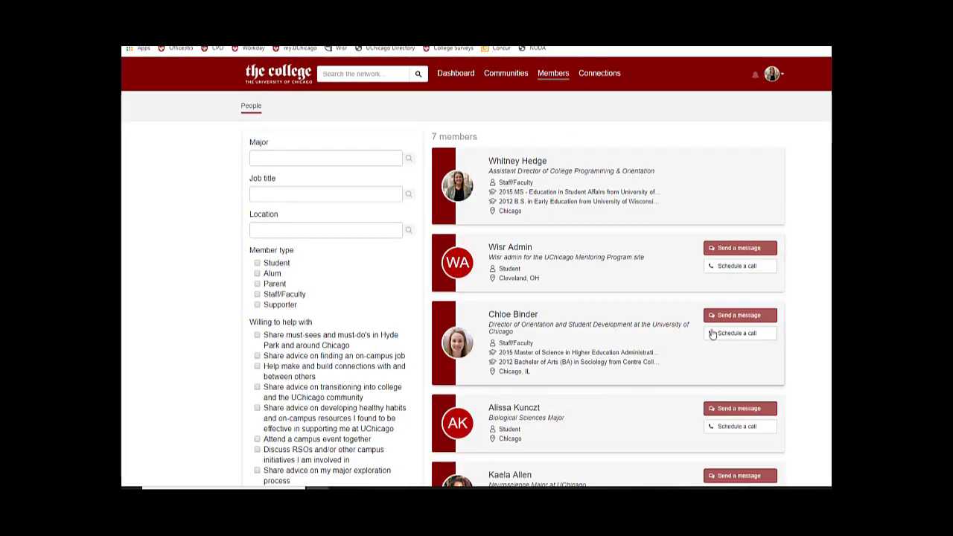
{"action": "left_click", "coordinate": [726, 332]}
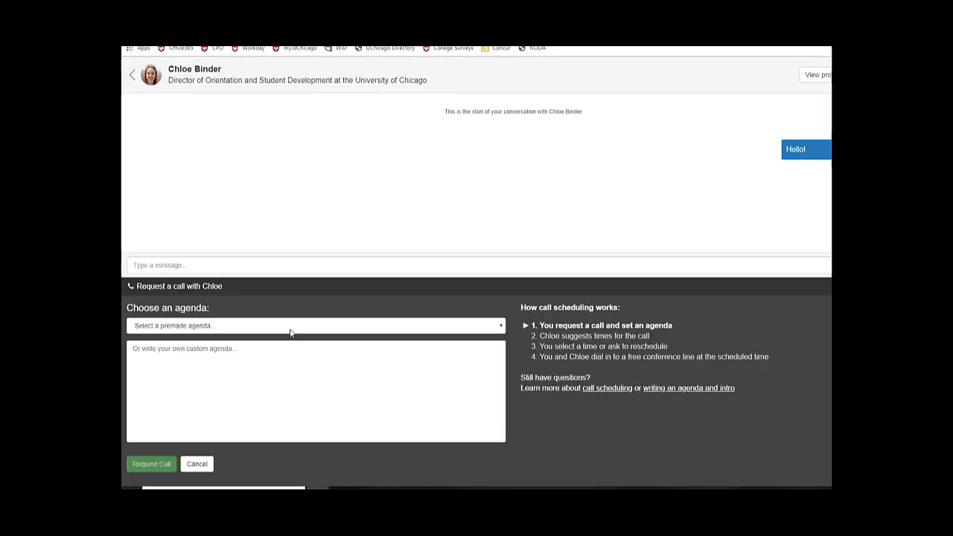
{"action": "left_click", "coordinate": [290, 329]}
{"action": "left_click", "coordinate": [233, 356]}
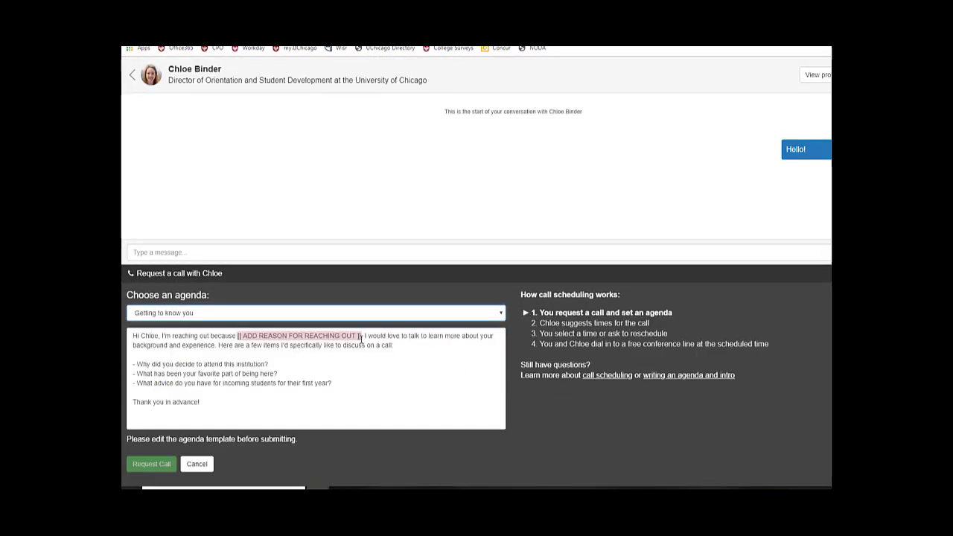
{"action": "left_click_drag", "start_coordinate": [365, 336], "coordinate": [237, 336]}
{"action": "key", "text": "BackSpace"}
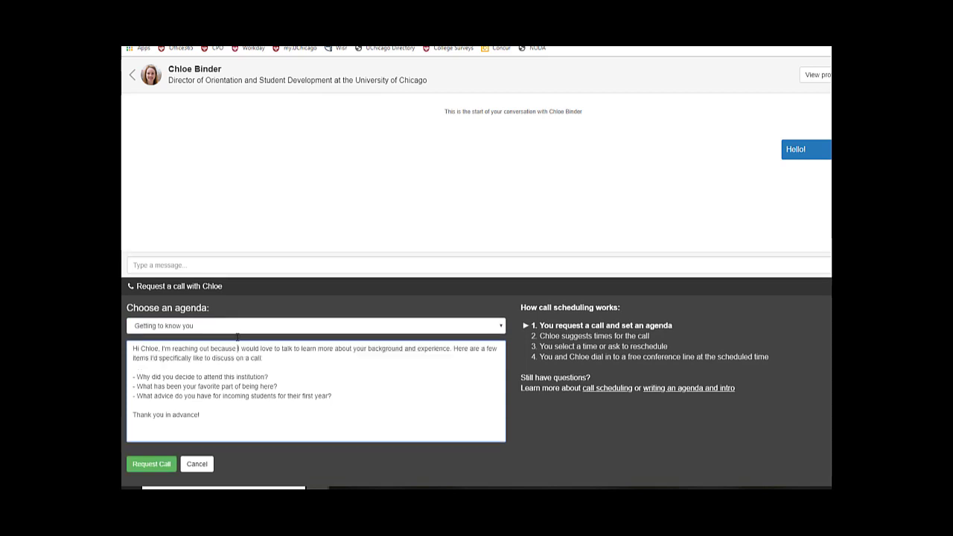
{"action": "type", "text": "we should connect!"}
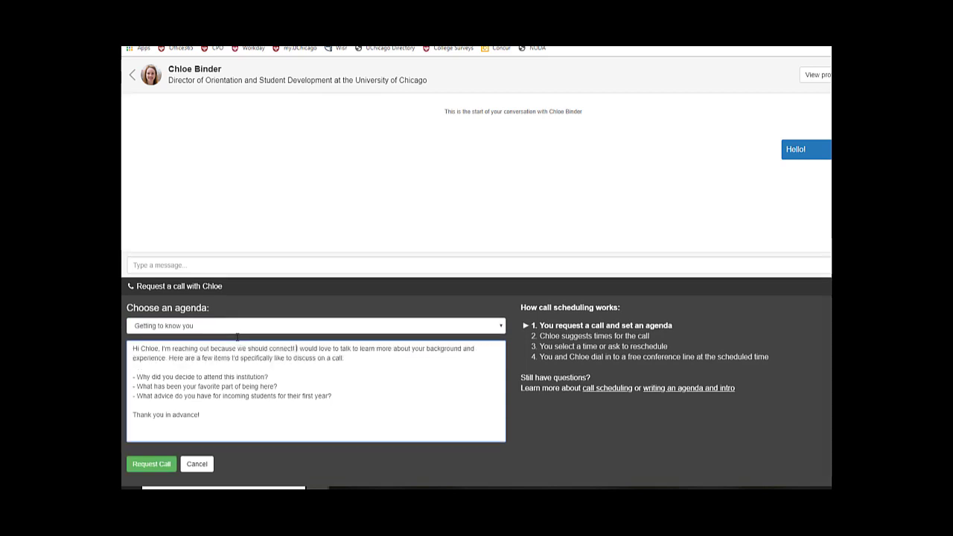
{"action": "left_click", "coordinate": [158, 463]}
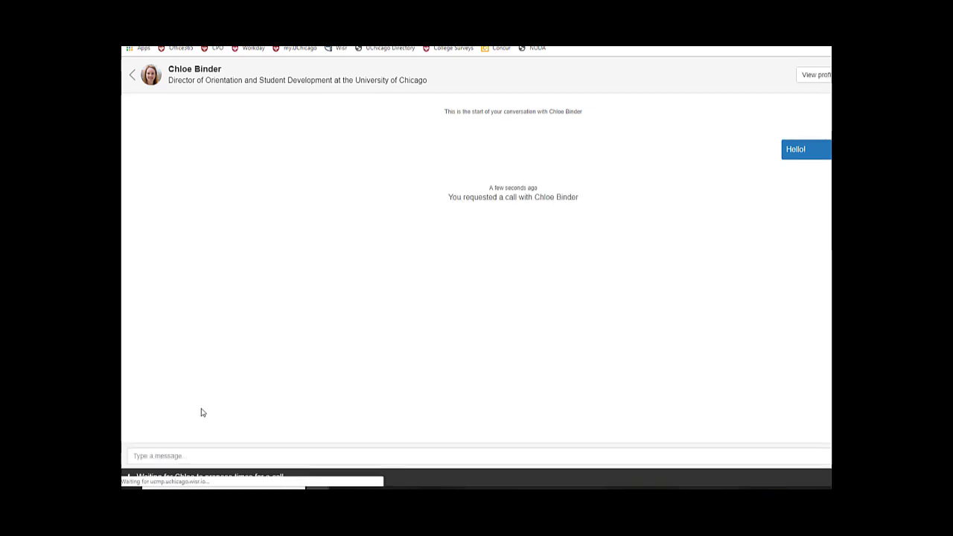
{"action": "scroll", "coordinate": [303, 347], "scroll_direction": "up", "scroll_amount": 1}
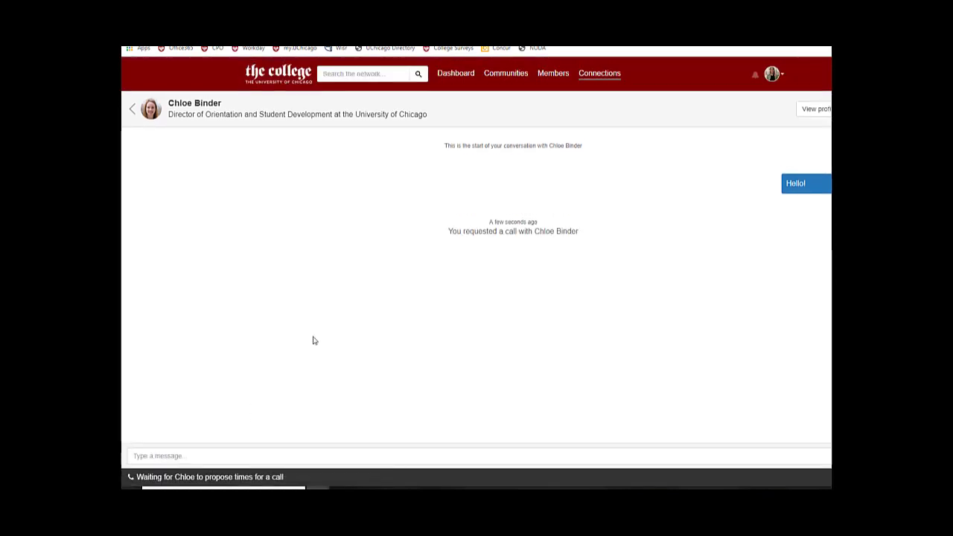
Step: Review the two connection conversations, then go back to the dashboard
{"action": "left_click", "coordinate": [587, 83]}
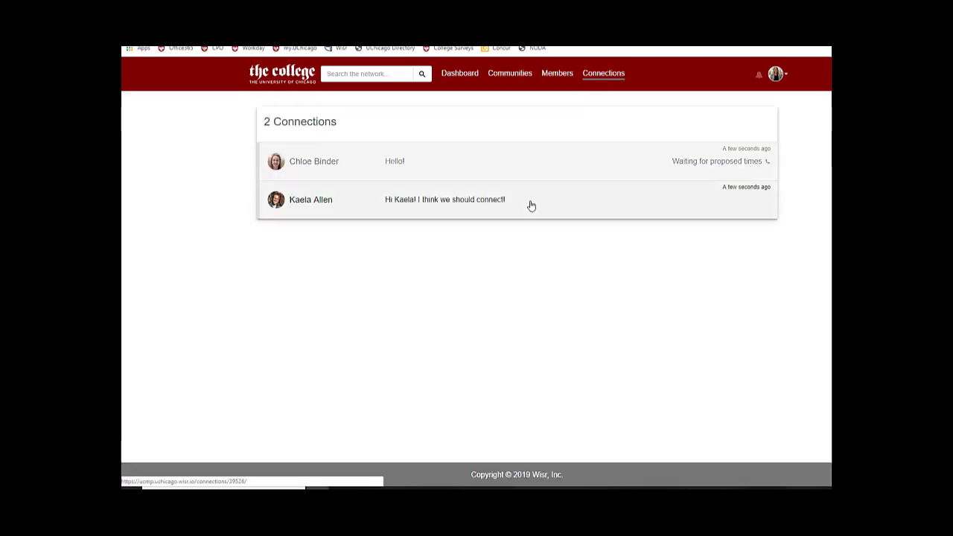
{"action": "left_click", "coordinate": [470, 79]}
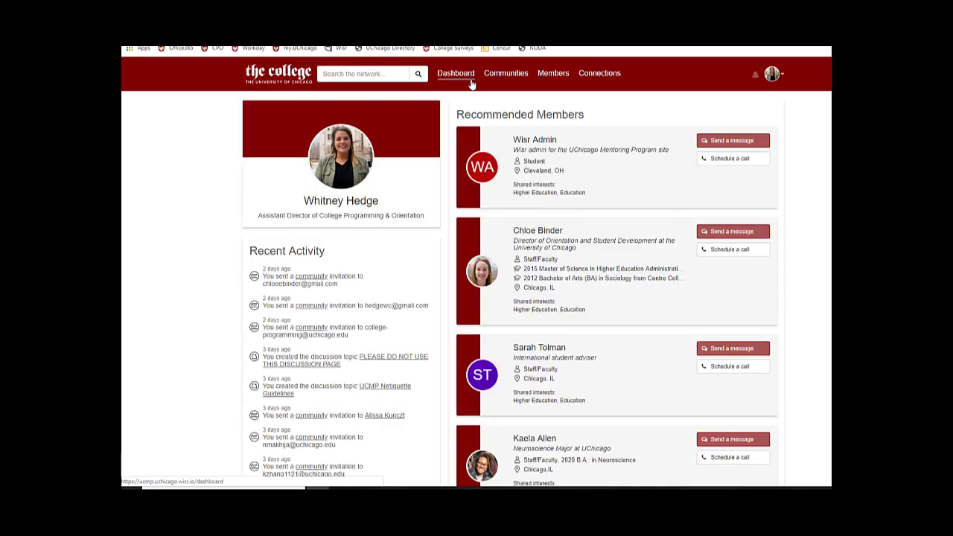